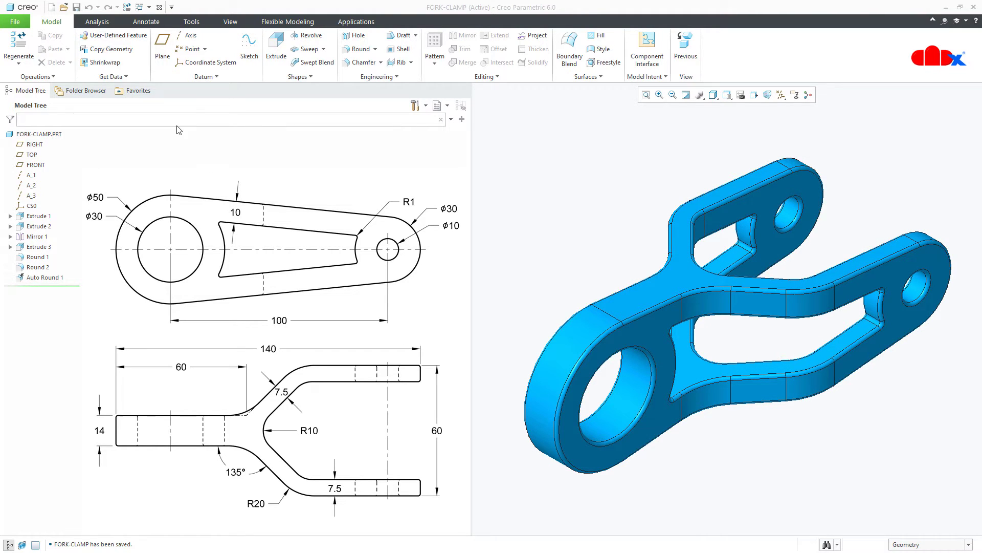
# Create solid part PRT0001, maximize the window, and display all datum planes, axes, points and coordinate systems
pyautogui.click(52, 7)
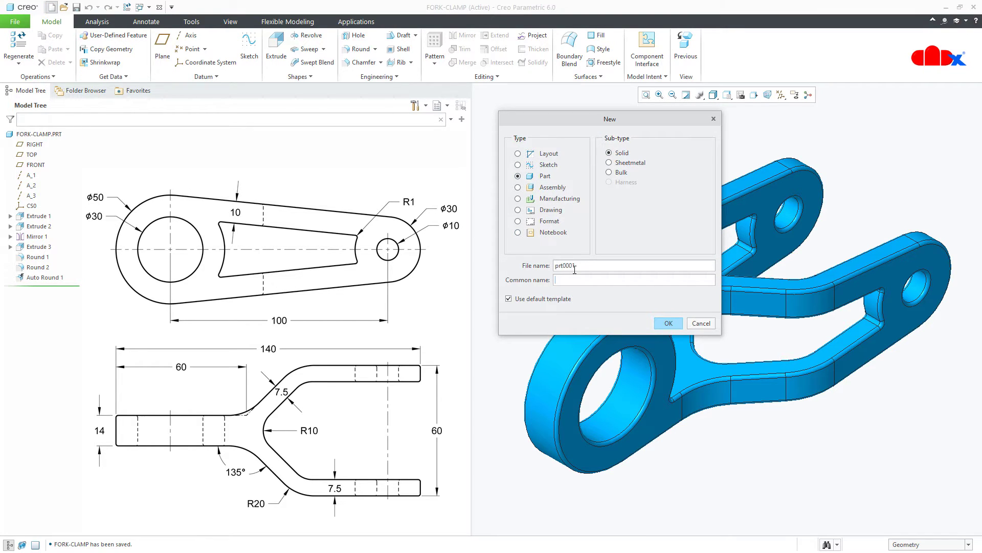
pyautogui.click(663, 323)
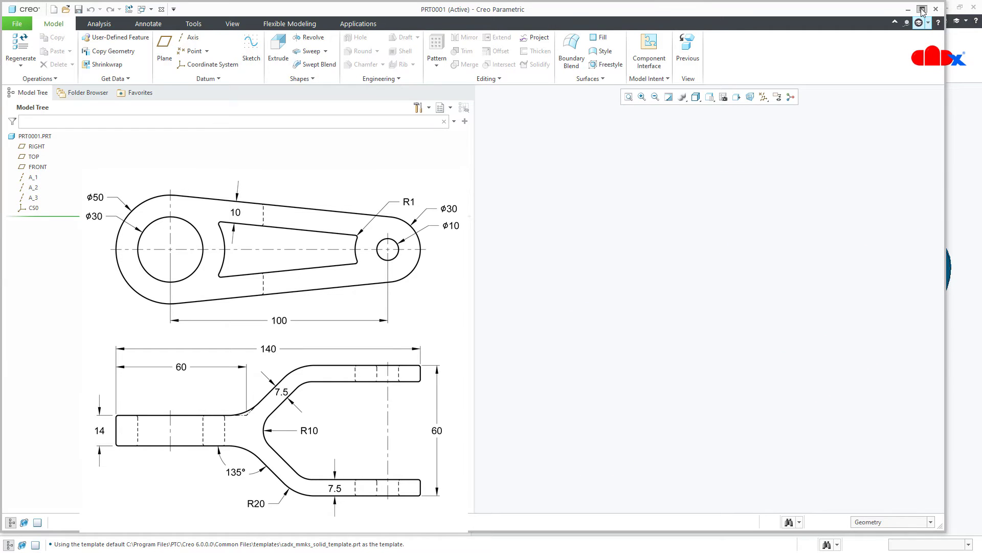
pyautogui.click(922, 10)
pyautogui.click(783, 96)
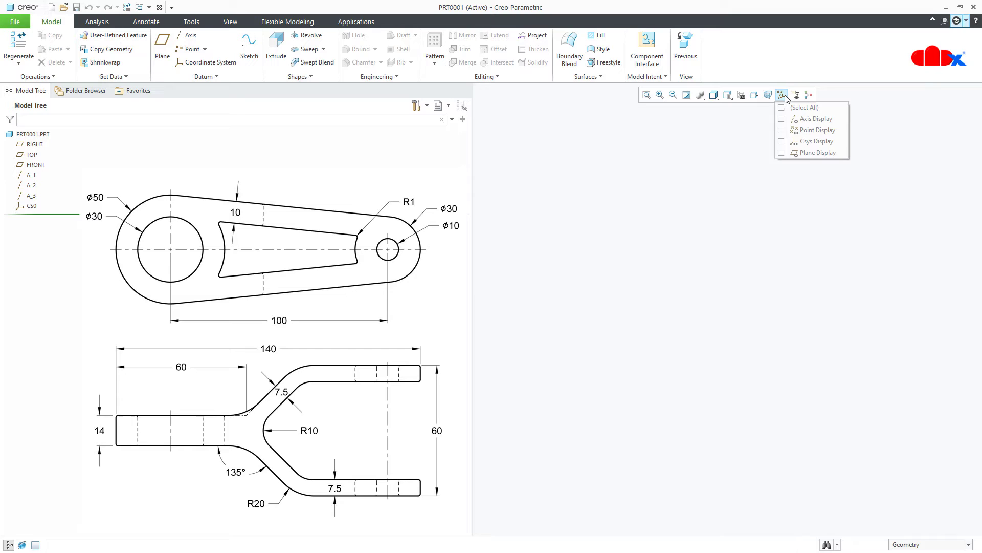
pyautogui.click(783, 108)
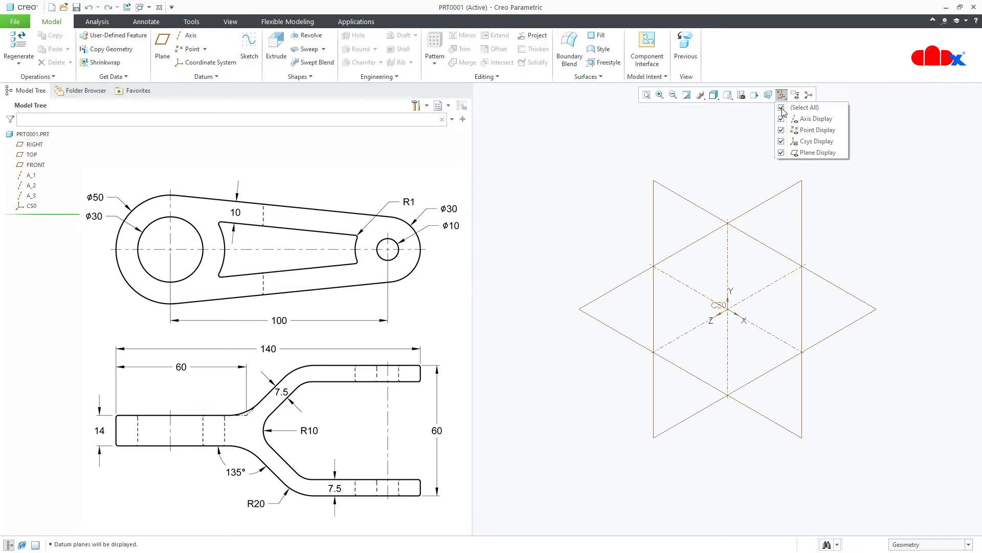
pyautogui.click(716, 477)
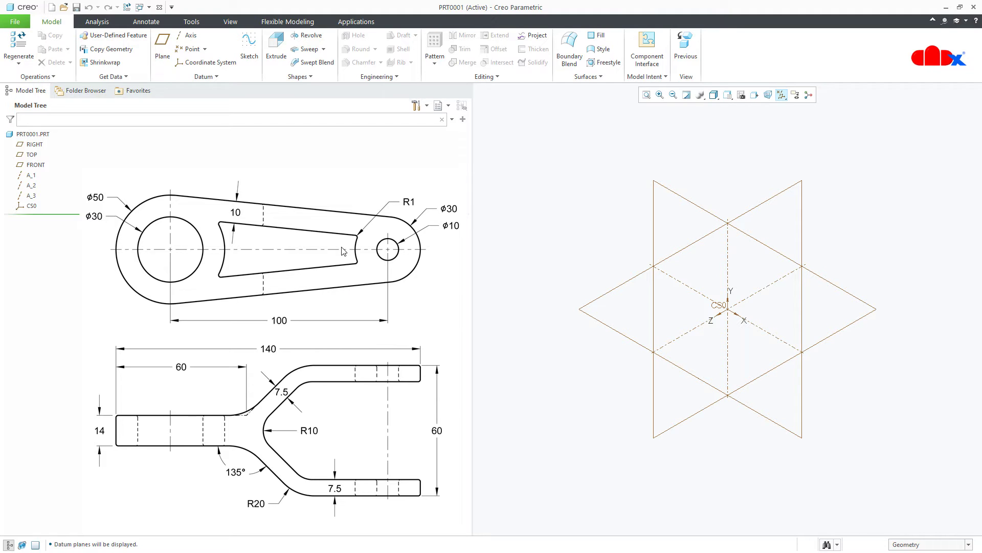
# Start an extrusion sketched on the RIGHT plane, viewed face-on with datums hidden
pyautogui.click(277, 51)
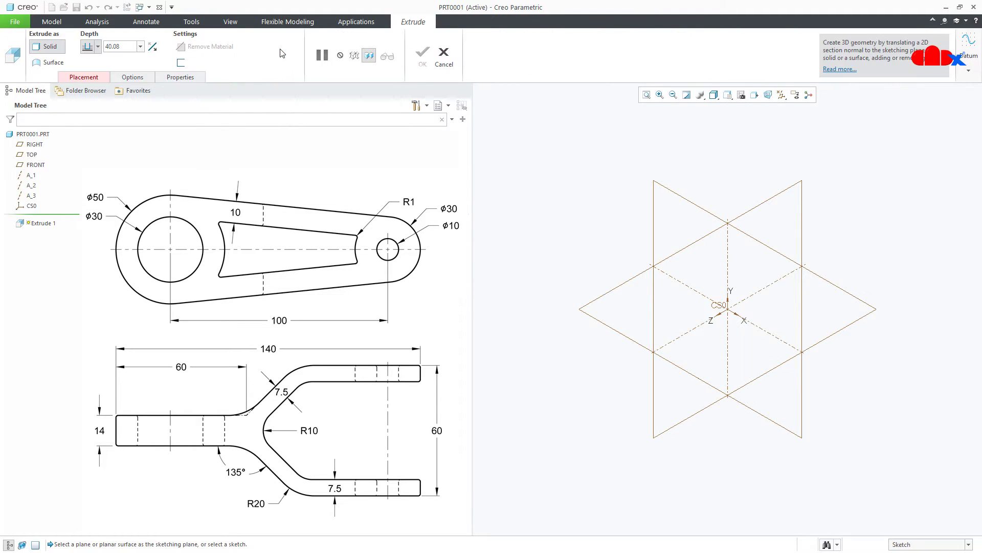
pyautogui.click(31, 144)
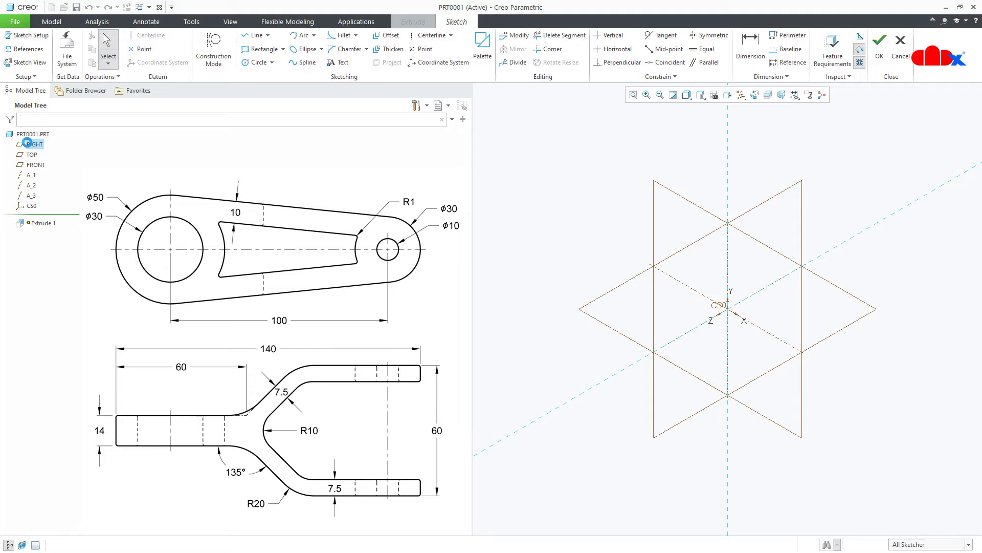
pyautogui.click(755, 97)
pyautogui.click(741, 96)
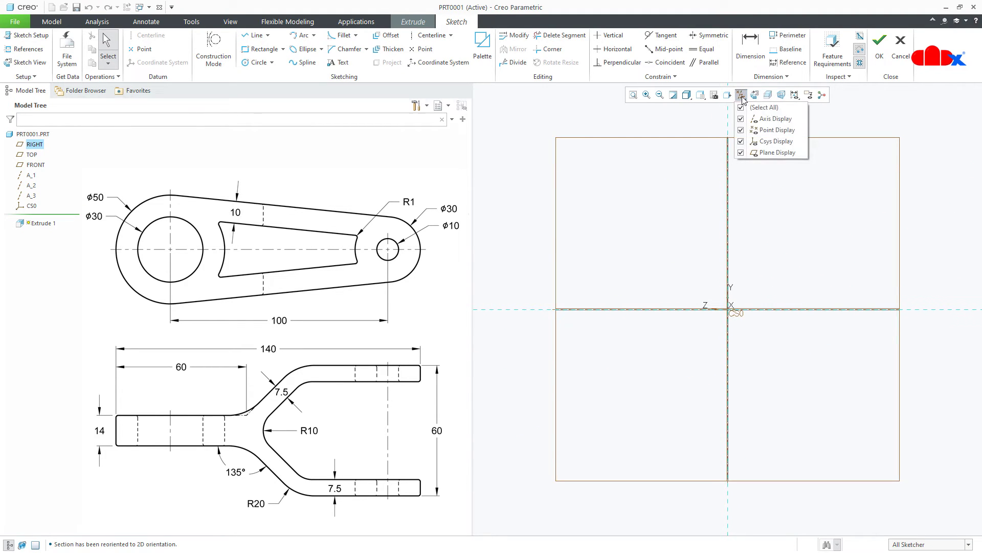
pyautogui.click(742, 108)
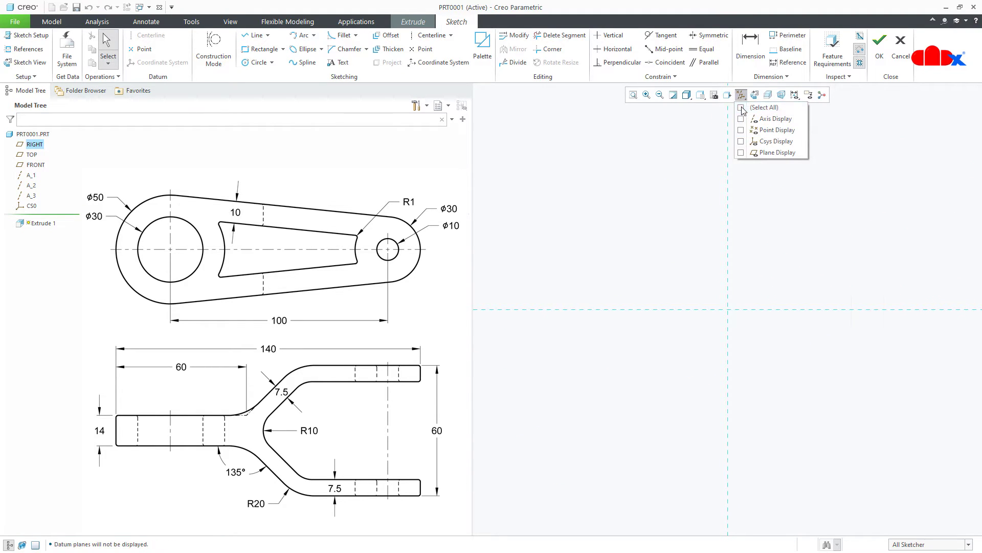
# Add a horizontal centerline and a Ø50 circle centred at the origin
pyautogui.rightClick(730, 337)
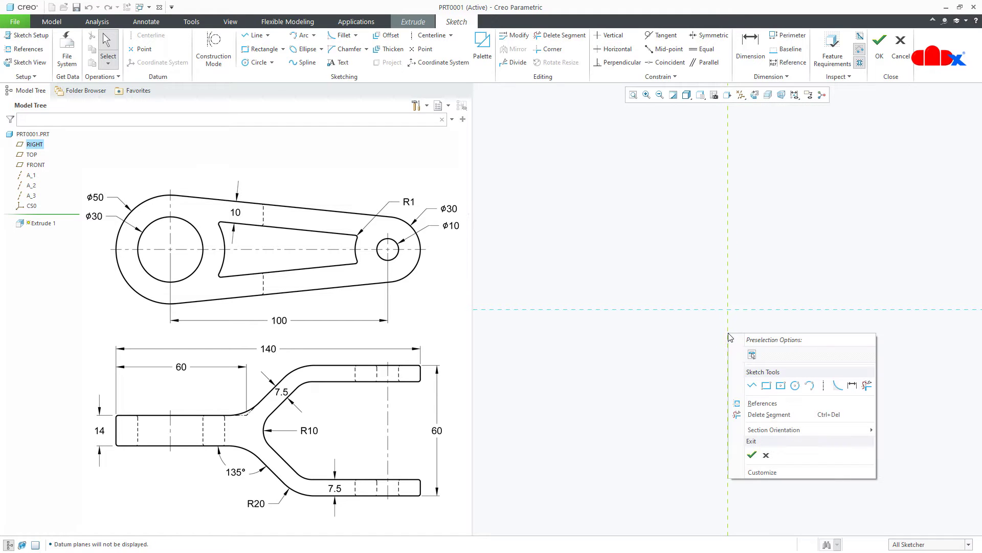
pyautogui.click(822, 388)
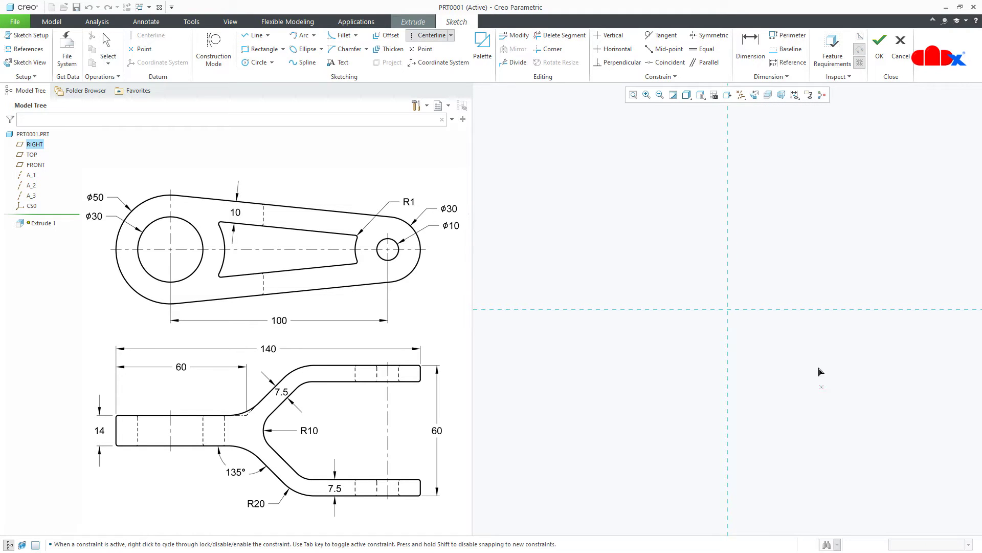
pyautogui.click(800, 317)
pyautogui.rightClick(838, 343)
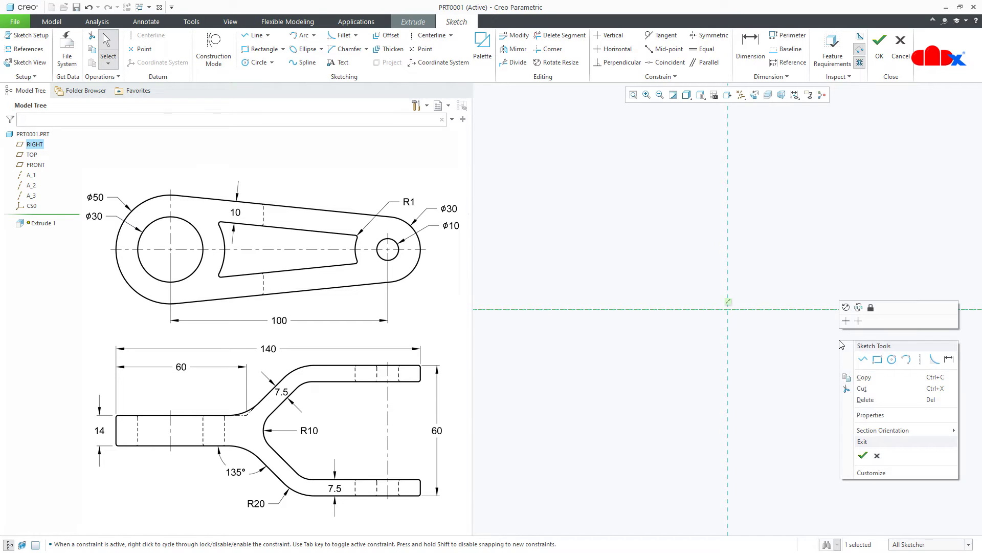
pyautogui.click(891, 359)
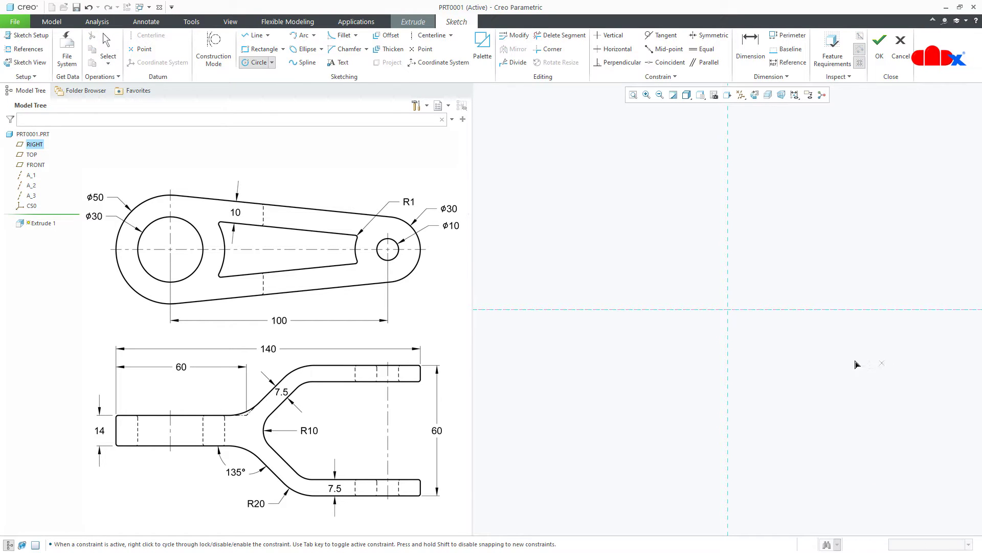
pyautogui.click(727, 309)
pyautogui.click(753, 358)
pyautogui.middleClick(791, 394)
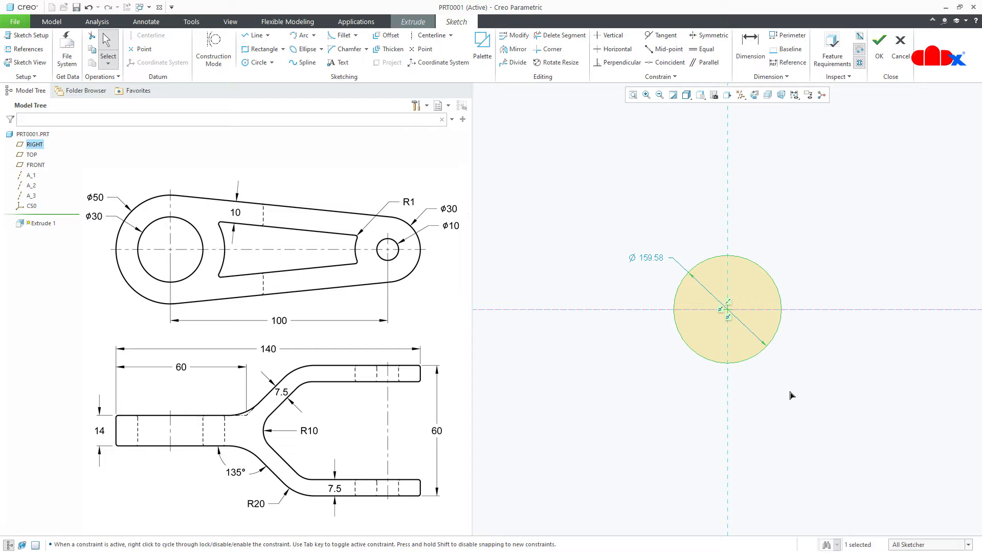
pyautogui.doubleClick(660, 261)
pyautogui.write('50')
pyautogui.press('Return')
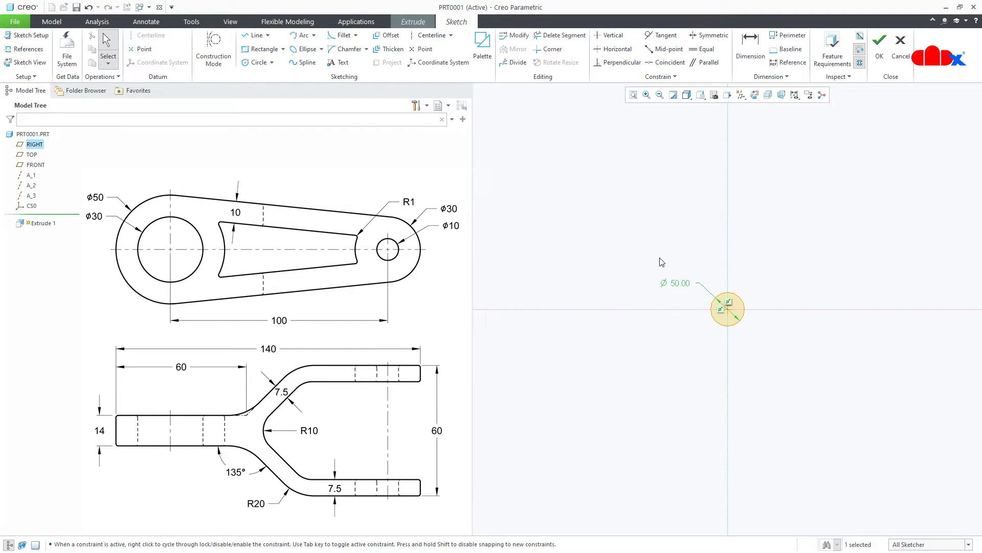
# Add a Ø30 circle on the horizontal axis right of the origin and fit the sketch
pyautogui.rightClick(661, 262)
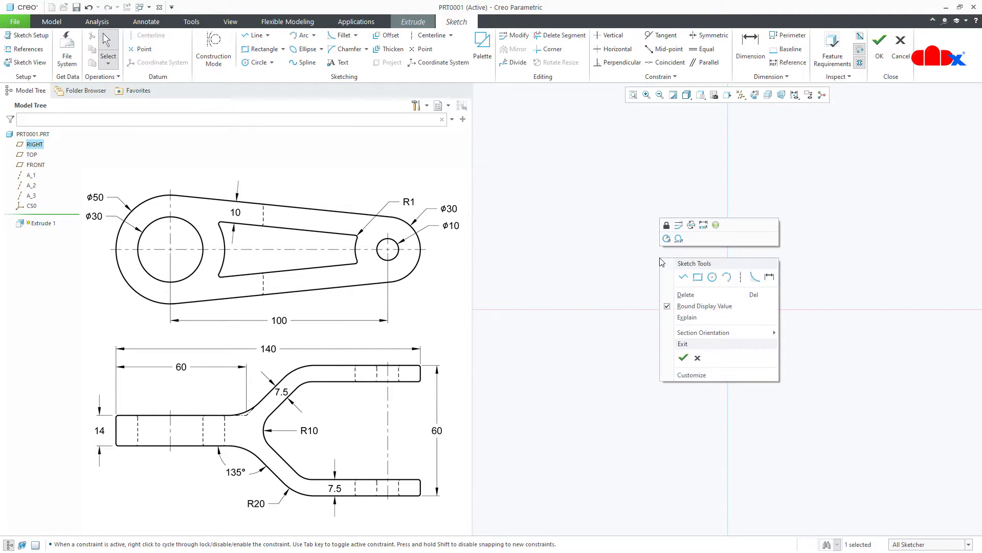
pyautogui.click(710, 285)
pyautogui.click(832, 309)
pyautogui.click(831, 319)
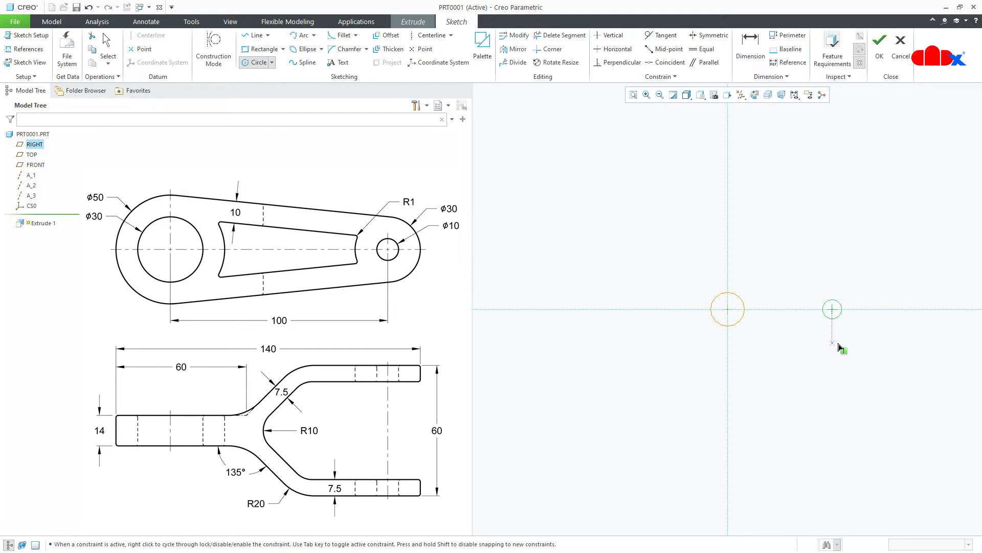
pyautogui.middleClick(837, 345)
pyautogui.doubleClick(799, 301)
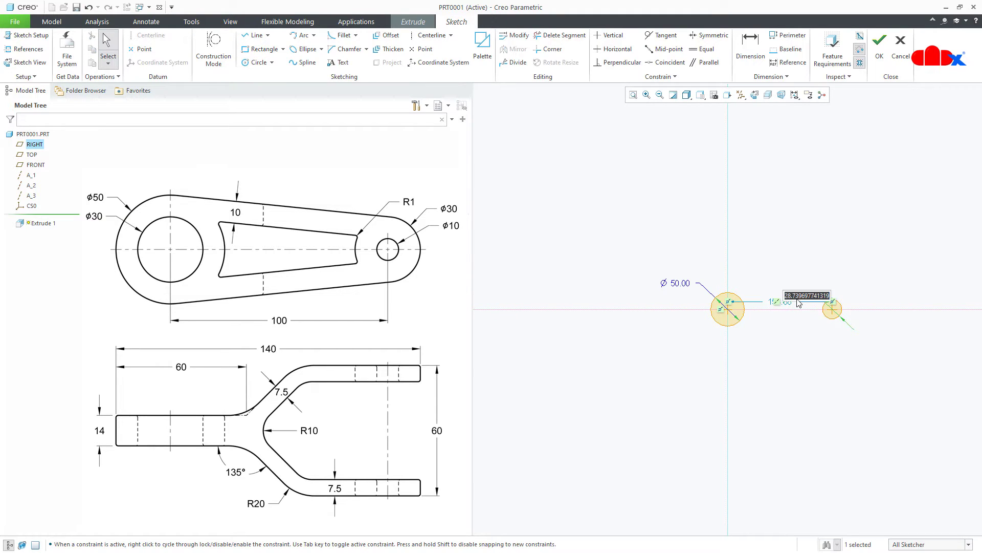
pyautogui.write('30')
pyautogui.press('Return')
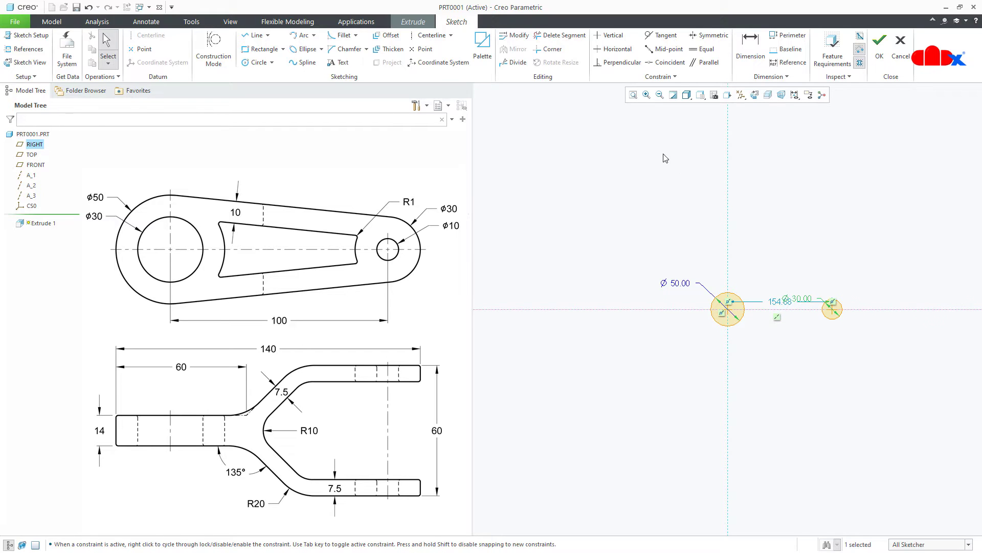
pyautogui.click(632, 95)
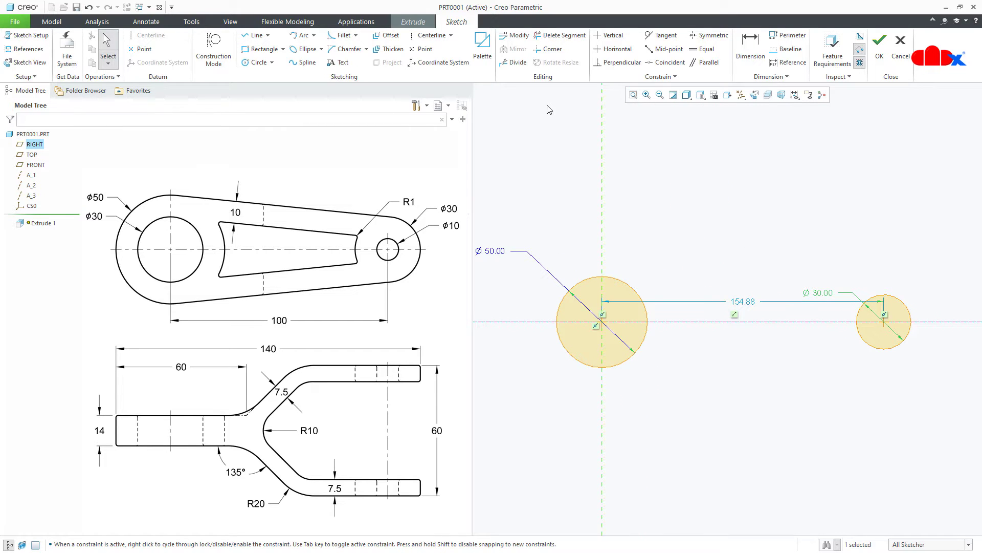
# Draw two tangent lines joining the circles along their tops and bottoms
pyautogui.click(268, 36)
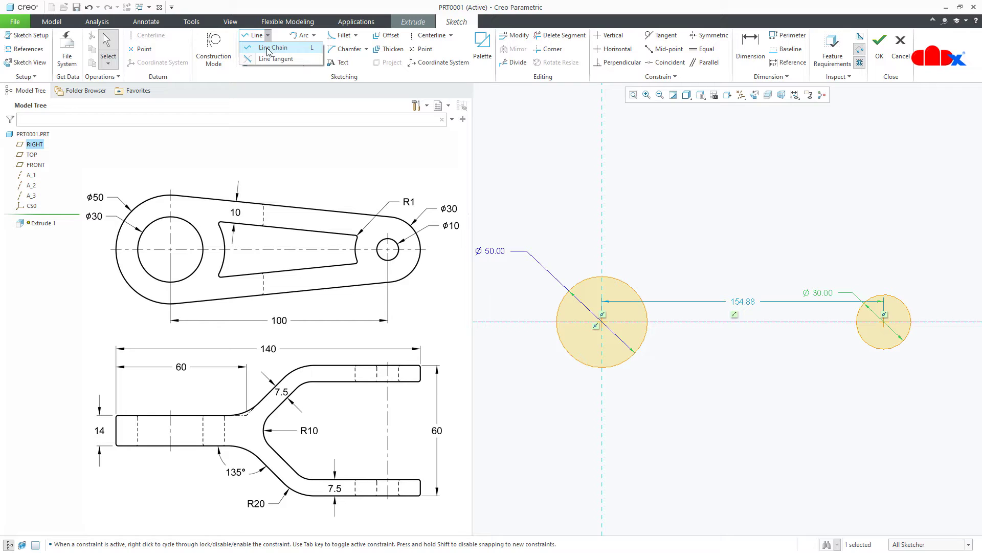
pyautogui.click(269, 59)
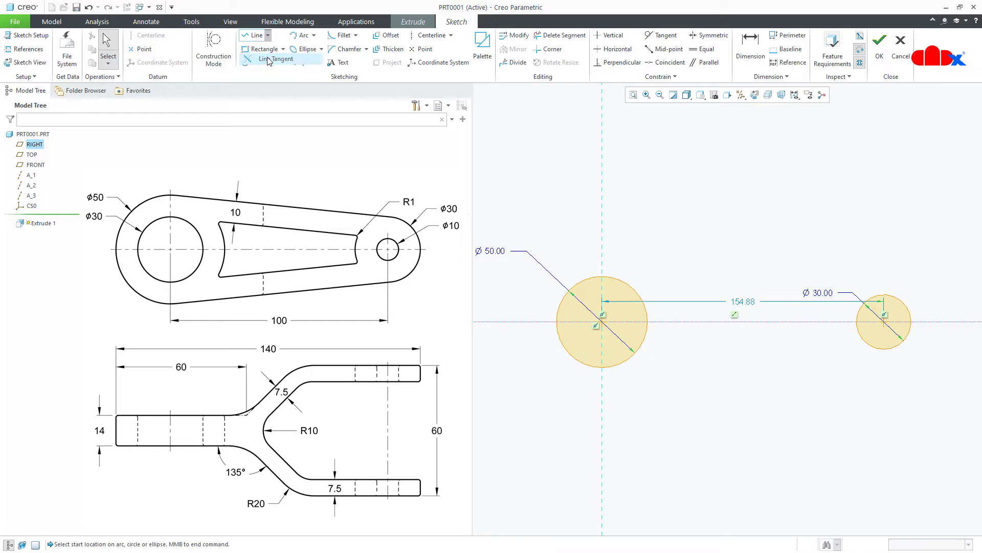
pyautogui.click(615, 281)
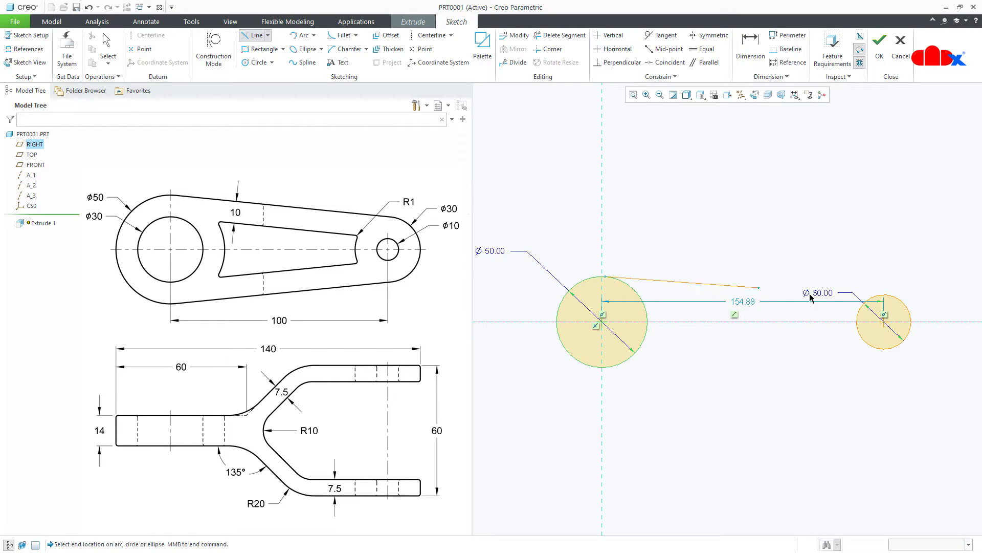
pyautogui.click(874, 296)
pyautogui.click(616, 367)
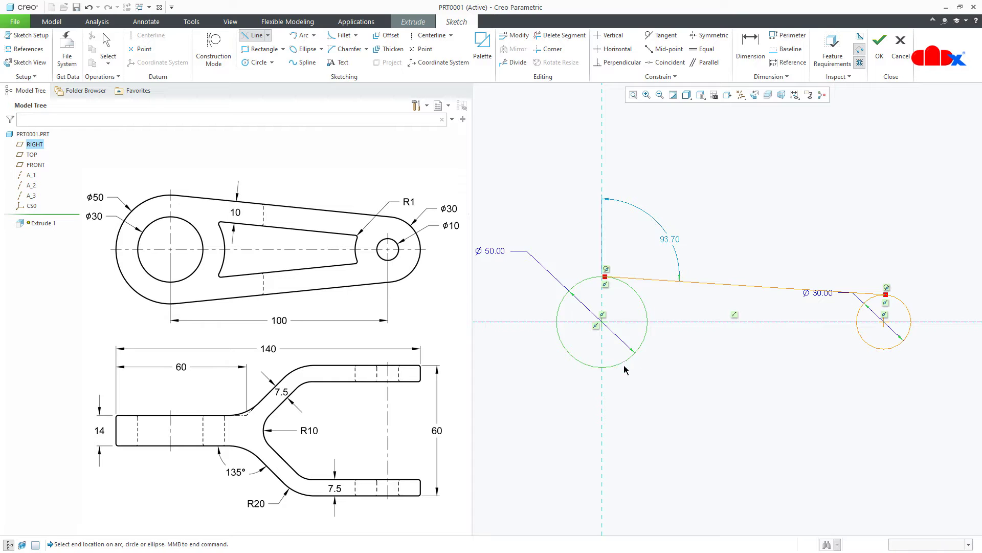
pyautogui.click(876, 364)
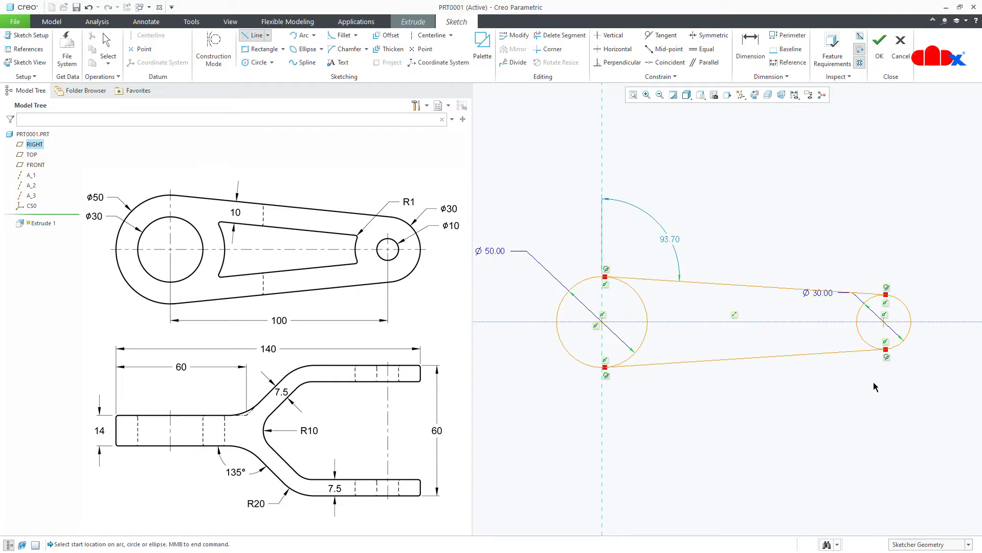
pyautogui.middleClick(874, 382)
# Dimension the distance between the circle centres as 100
pyautogui.rightClick(875, 382)
pyautogui.click(863, 402)
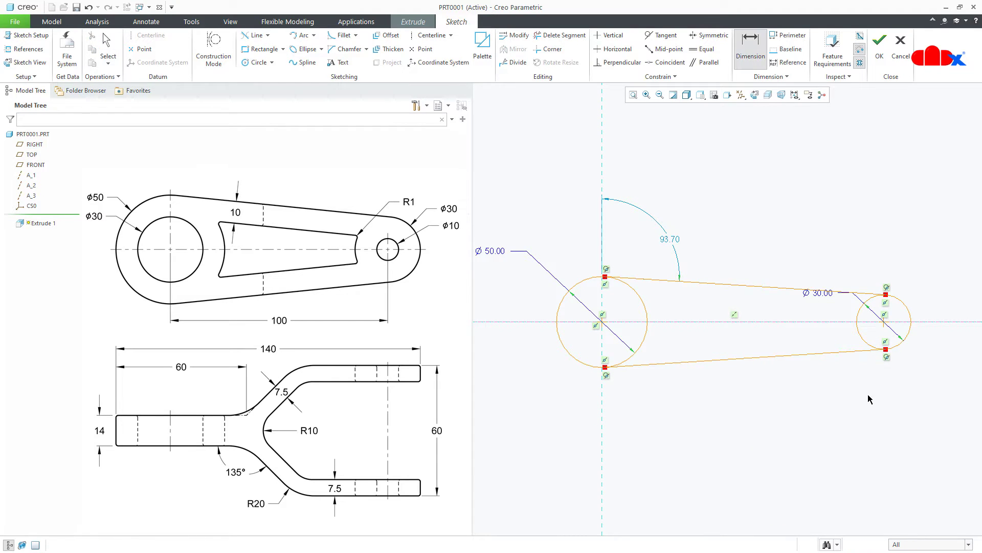
pyautogui.click(884, 324)
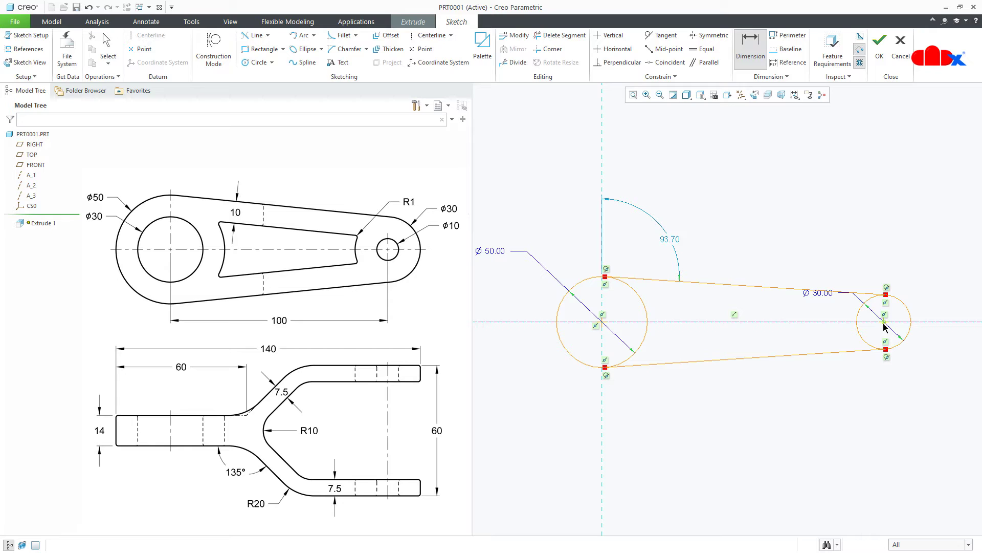
pyautogui.click(602, 327)
pyautogui.middleClick(705, 410)
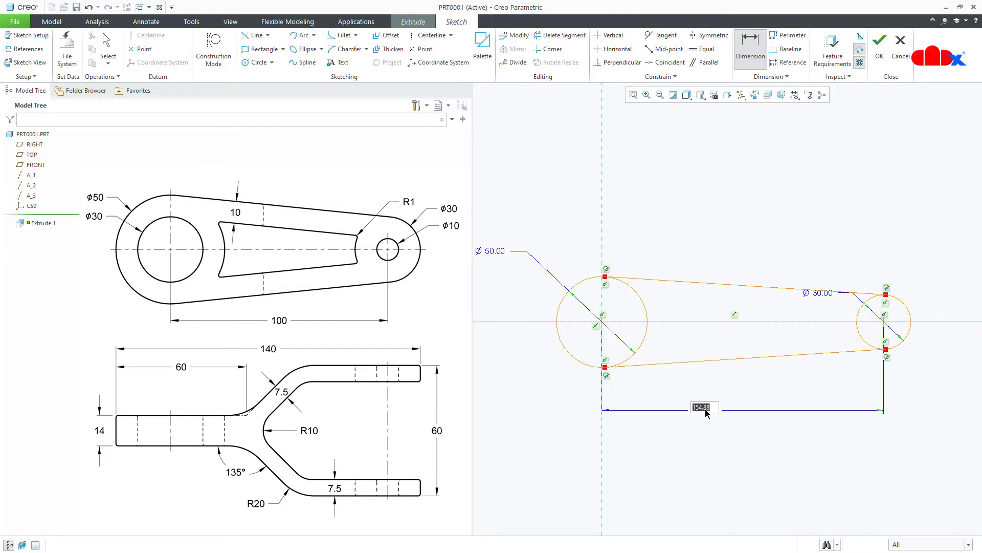
pyautogui.press('Return')
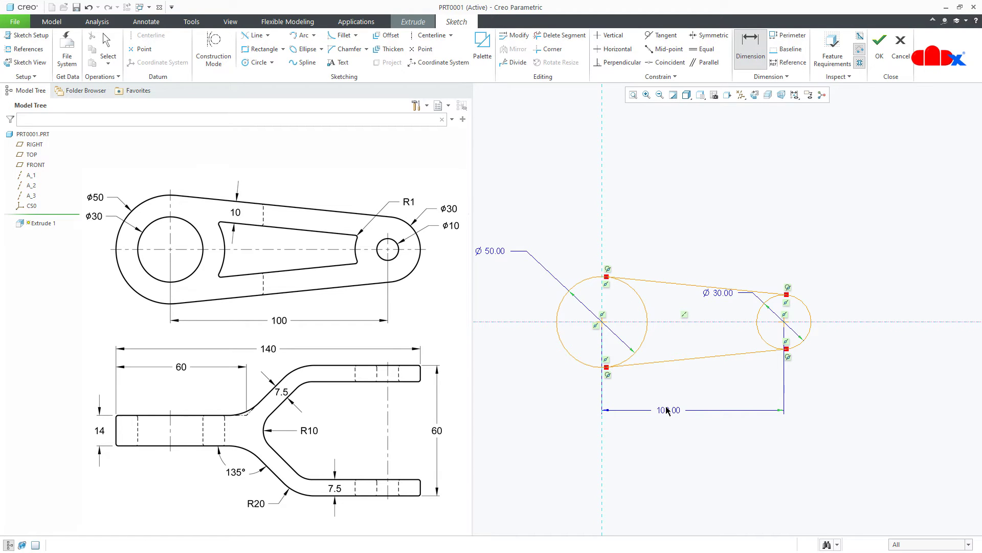
# Draw an inner line between the circles and mirror it about the horizontal centerline
pyautogui.rightClick(697, 382)
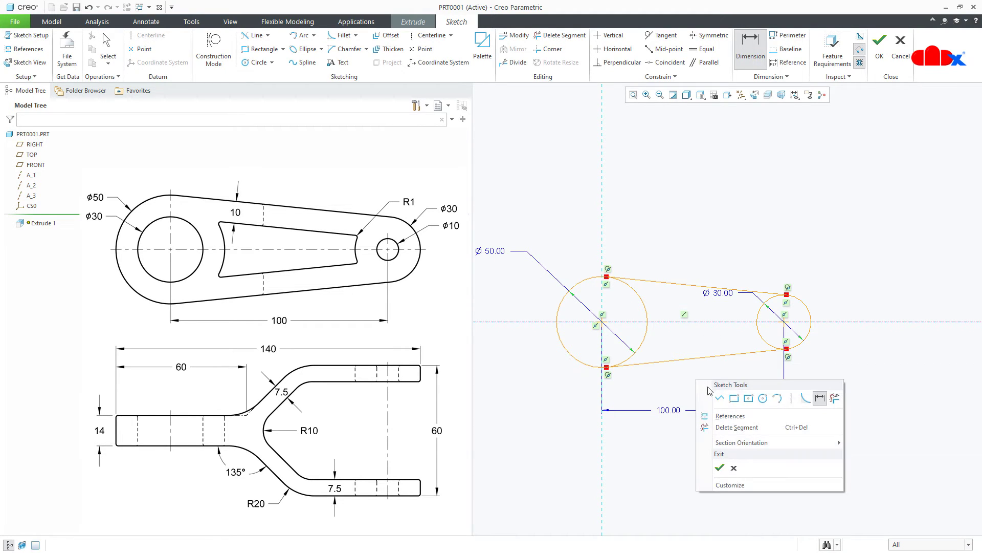
pyautogui.click(721, 399)
pyautogui.scroll(2, 663, 318)
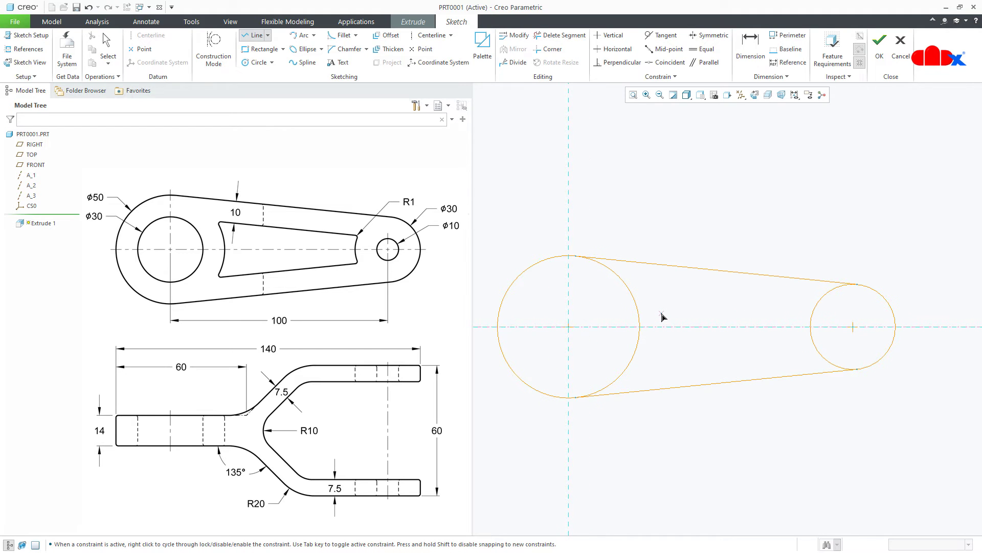
pyautogui.scroll(1, 663, 318)
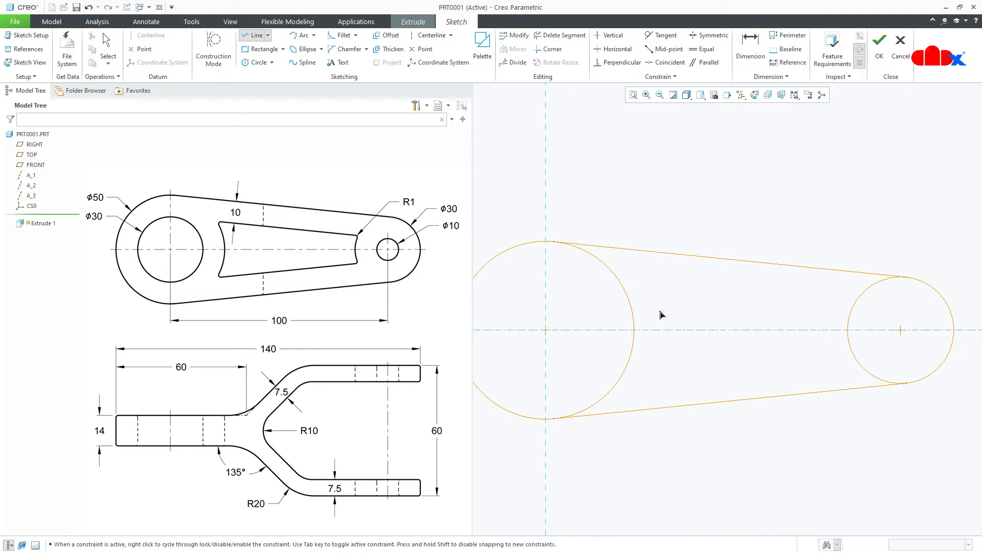
pyautogui.click(620, 283)
pyautogui.click(852, 306)
pyautogui.middleClick(821, 324)
pyautogui.middleClick(817, 325)
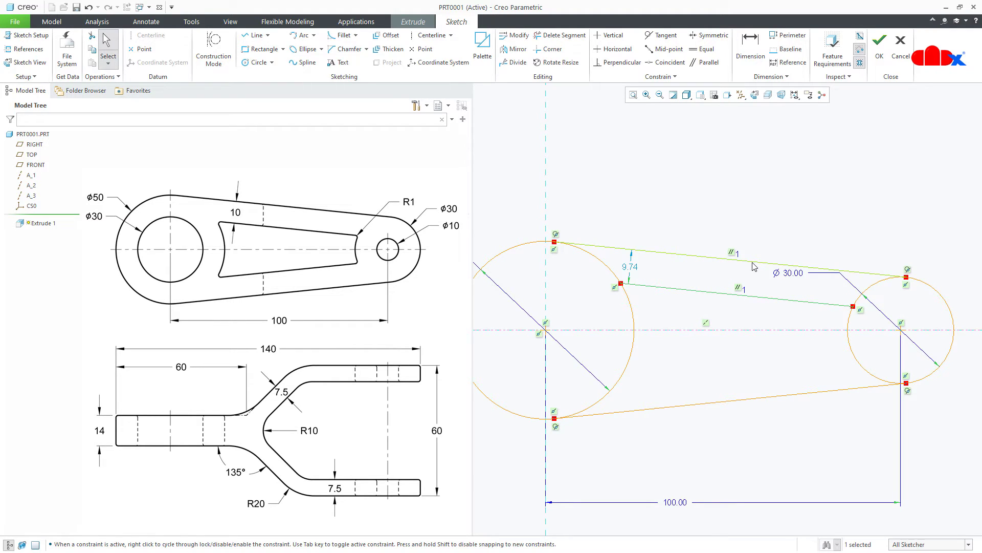
pyautogui.click(516, 50)
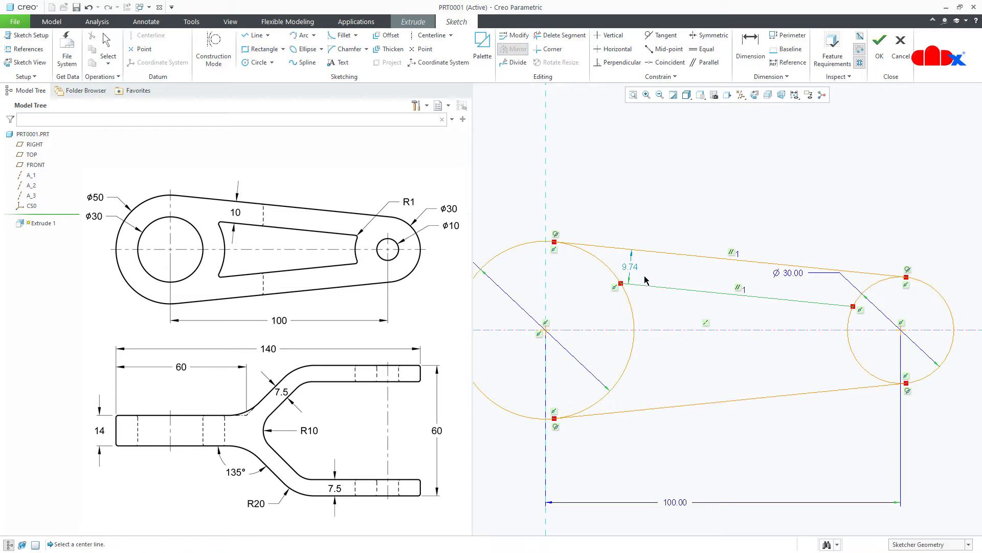
pyautogui.click(673, 337)
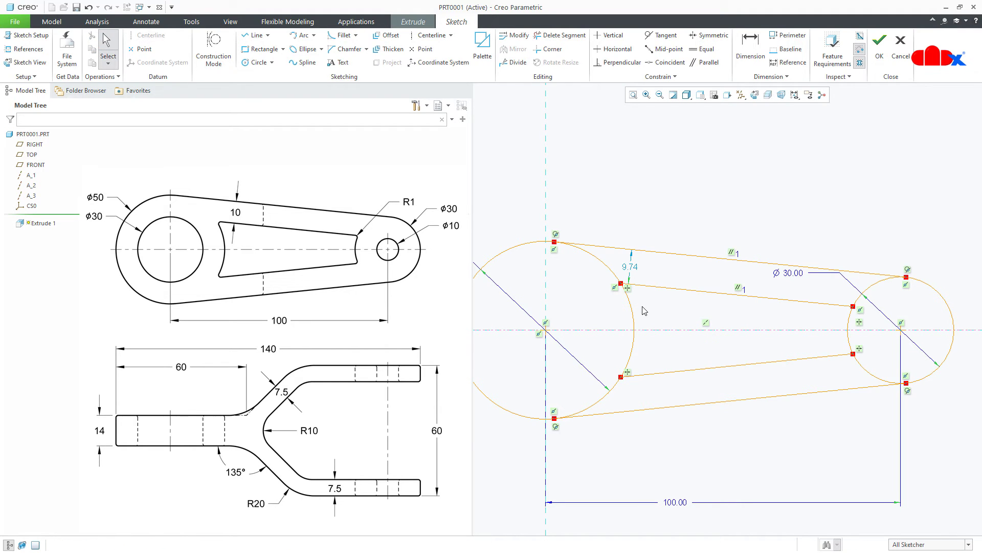
# Trim the unwanted circle arcs to form the tapered inner slot
pyautogui.click(580, 36)
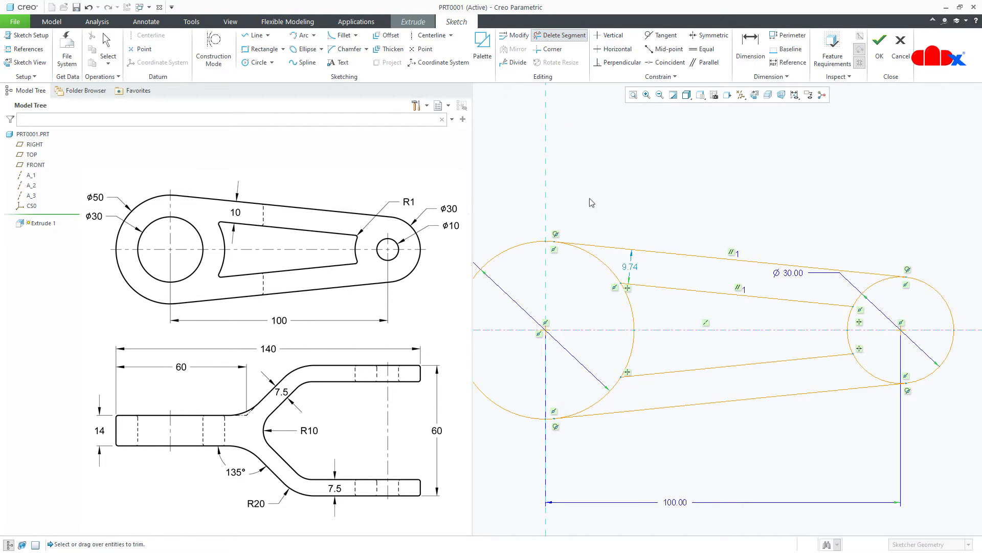
pyautogui.moveTo(595, 270); pyautogui.dragTo(616, 273)
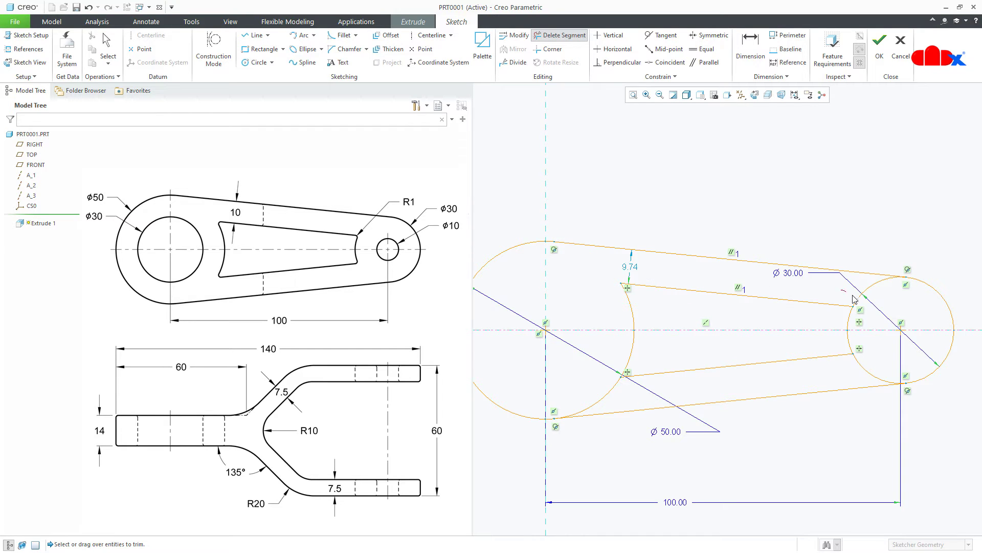
pyautogui.moveTo(853, 296); pyautogui.dragTo(865, 310)
pyautogui.moveTo(876, 358); pyautogui.dragTo(861, 379)
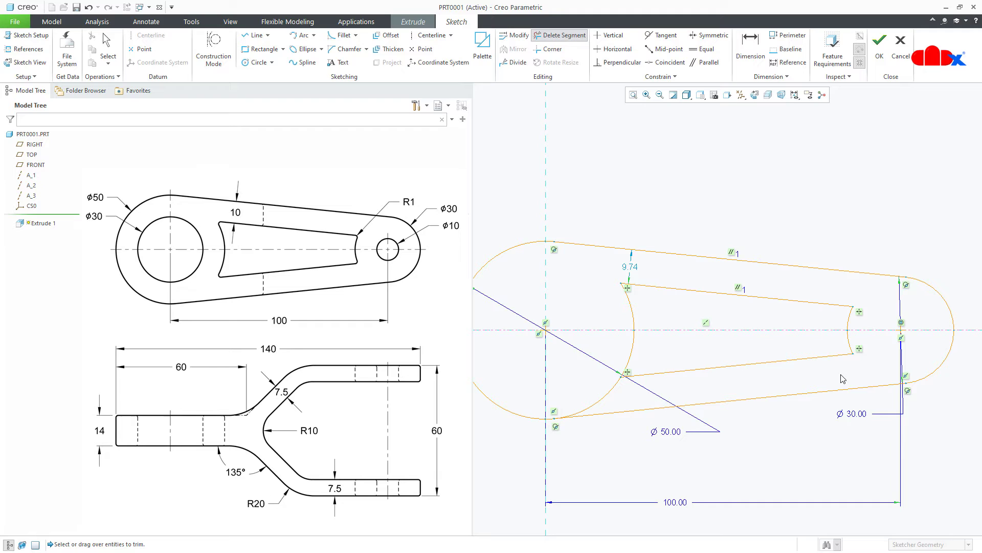
pyautogui.moveTo(626, 389); pyautogui.dragTo(614, 395)
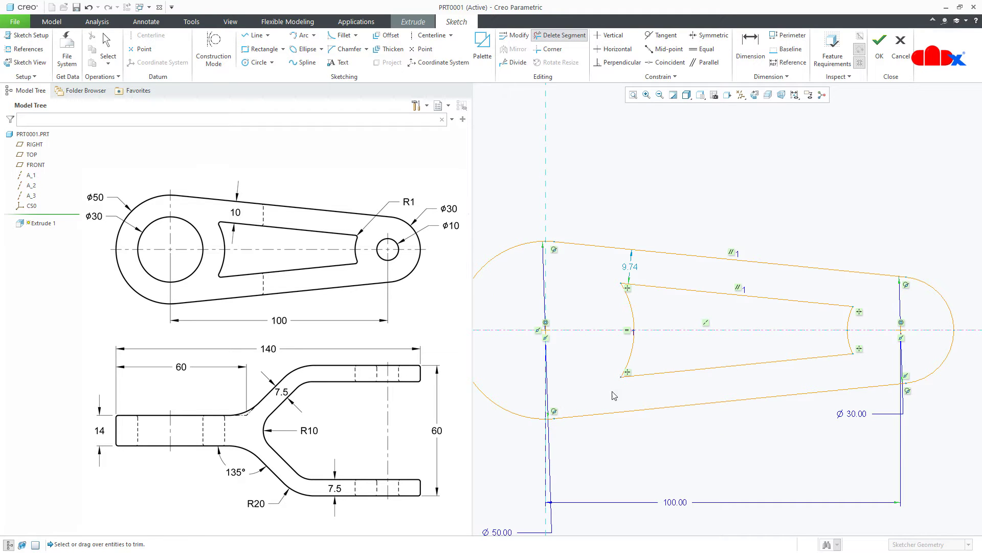
pyautogui.middleClick(746, 460)
# Draw hole circles centred at the right and left ends of the clamp
pyautogui.rightClick(747, 460)
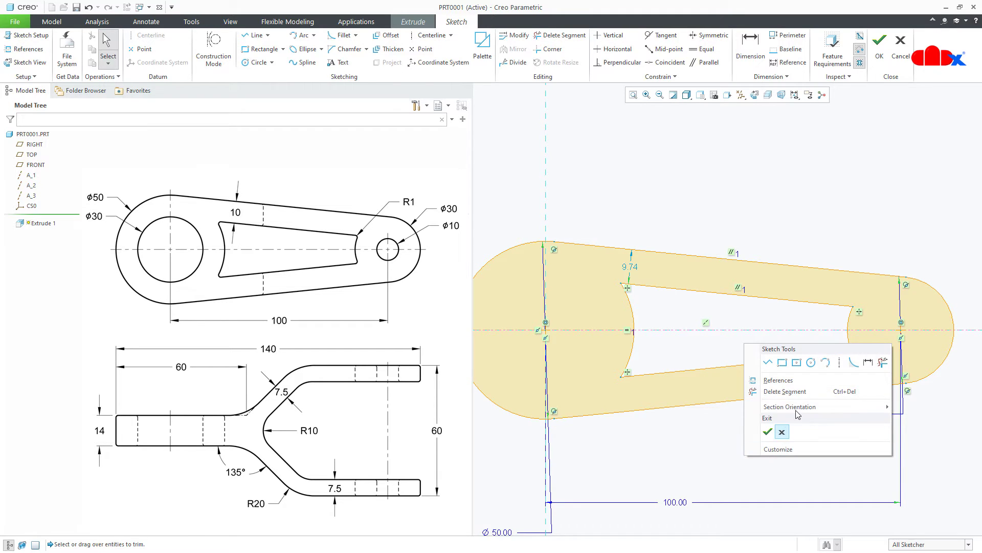
pyautogui.click(813, 370)
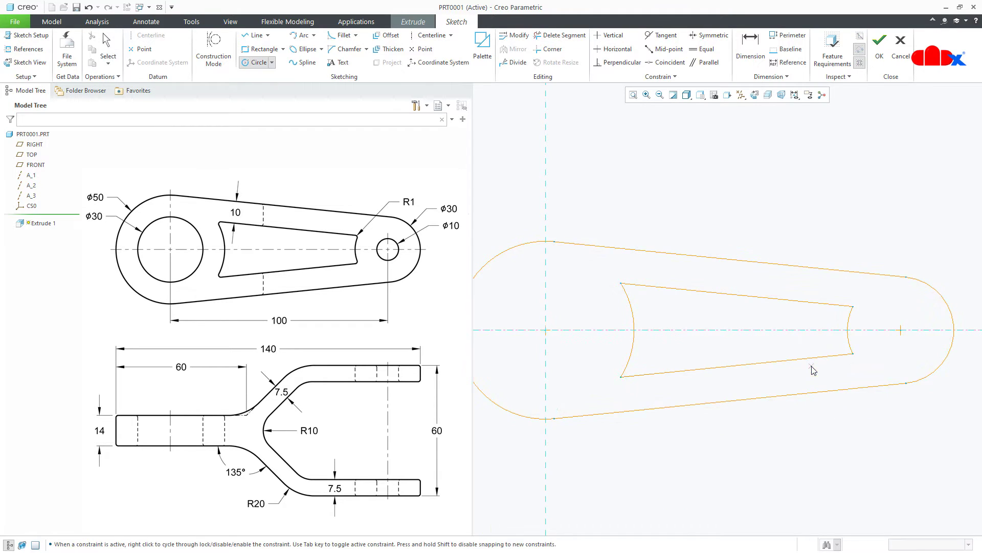
pyautogui.click(901, 330)
pyautogui.click(899, 349)
pyautogui.click(546, 330)
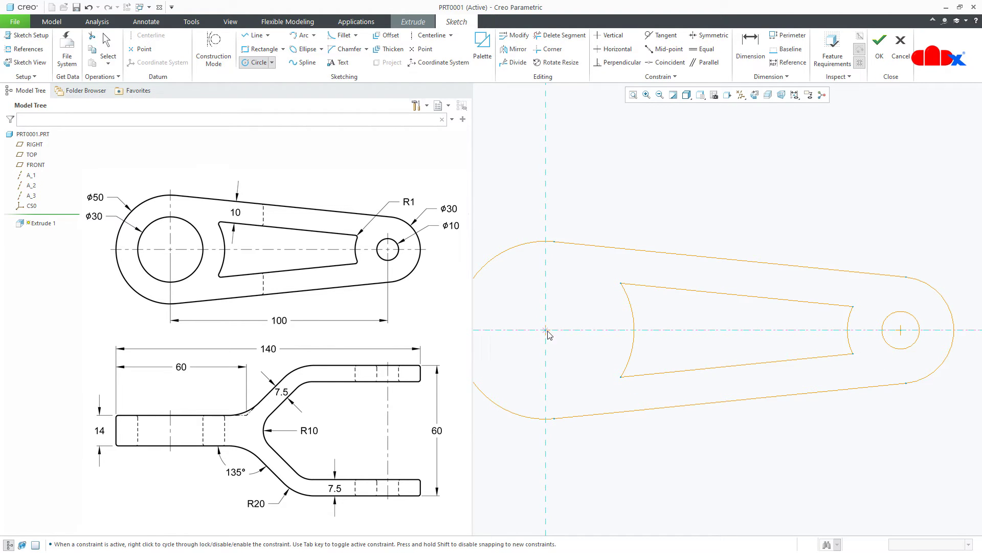
pyautogui.click(563, 349)
pyautogui.middleClick(572, 376)
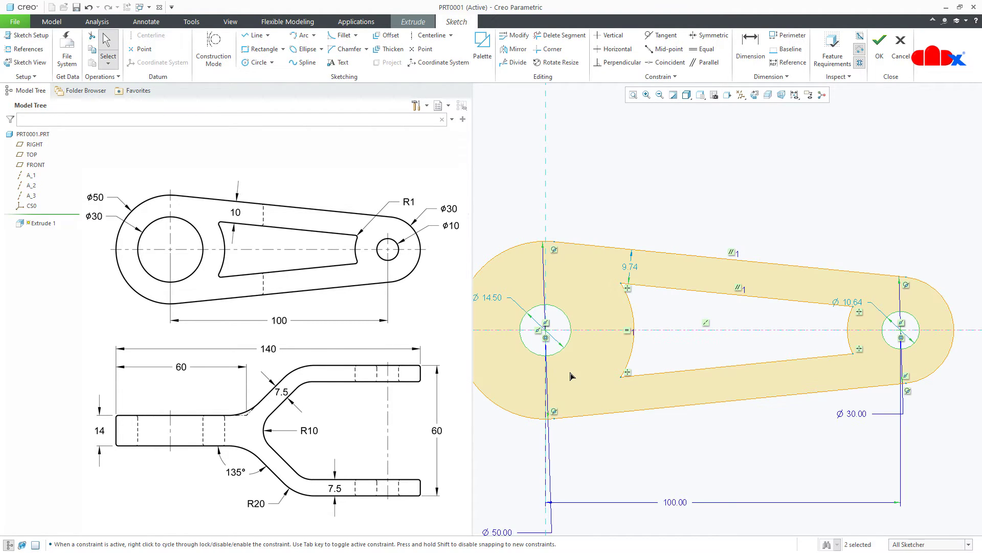
# Set the left hole to ø30 and the right hole to ø10, then fit the sketch
pyautogui.doubleClick(498, 298)
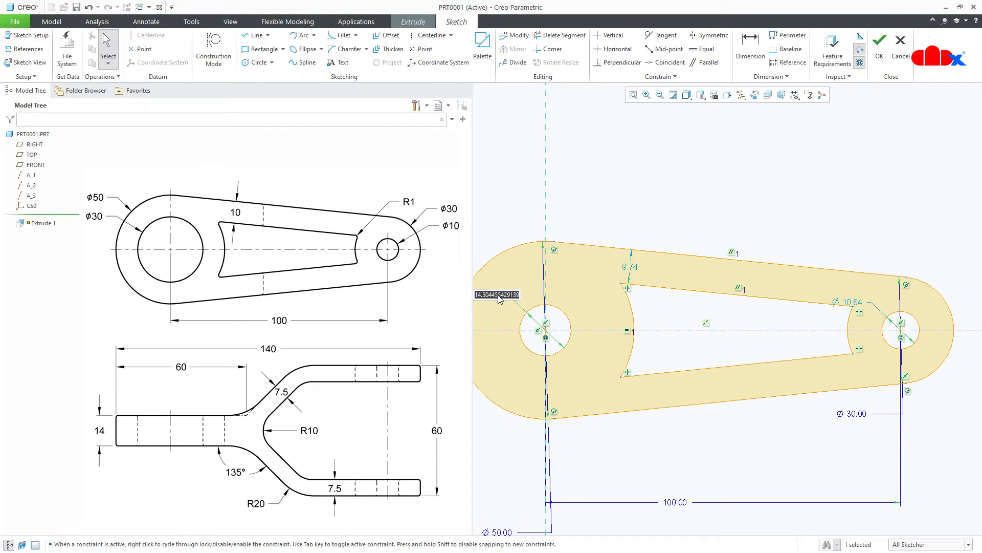
pyautogui.write('30')
pyautogui.press('Return')
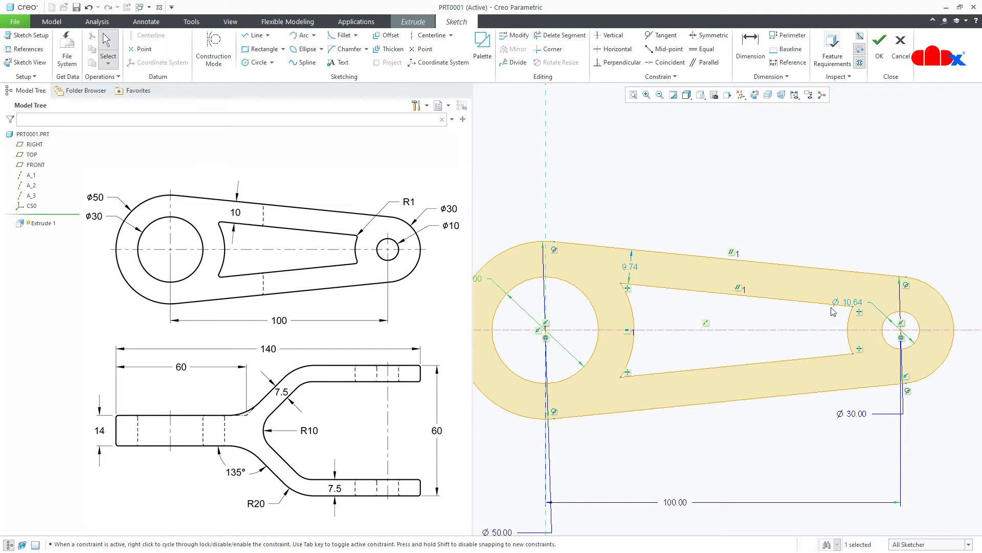
pyautogui.doubleClick(850, 303)
pyautogui.write('10')
pyautogui.press('Return')
pyautogui.click(633, 95)
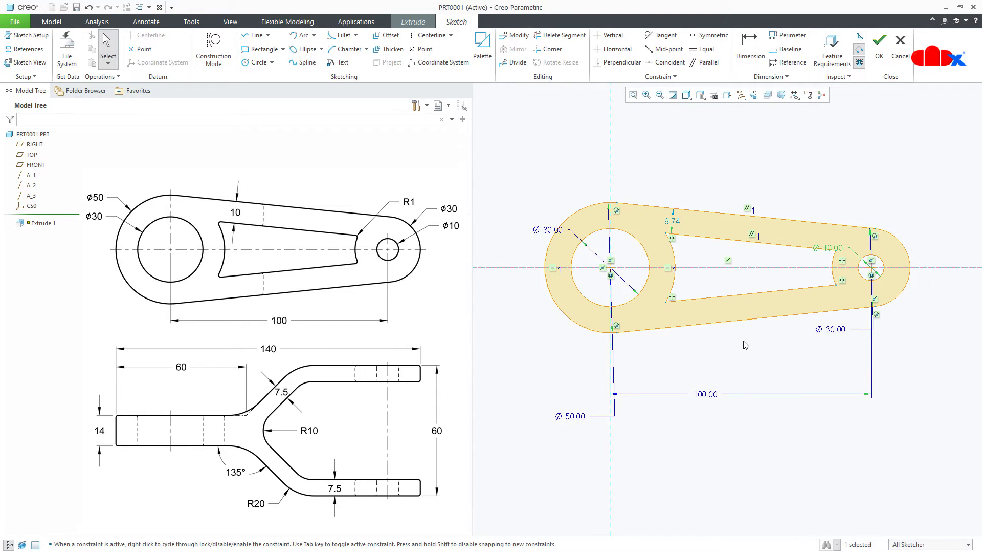
pyautogui.rightClick(745, 342)
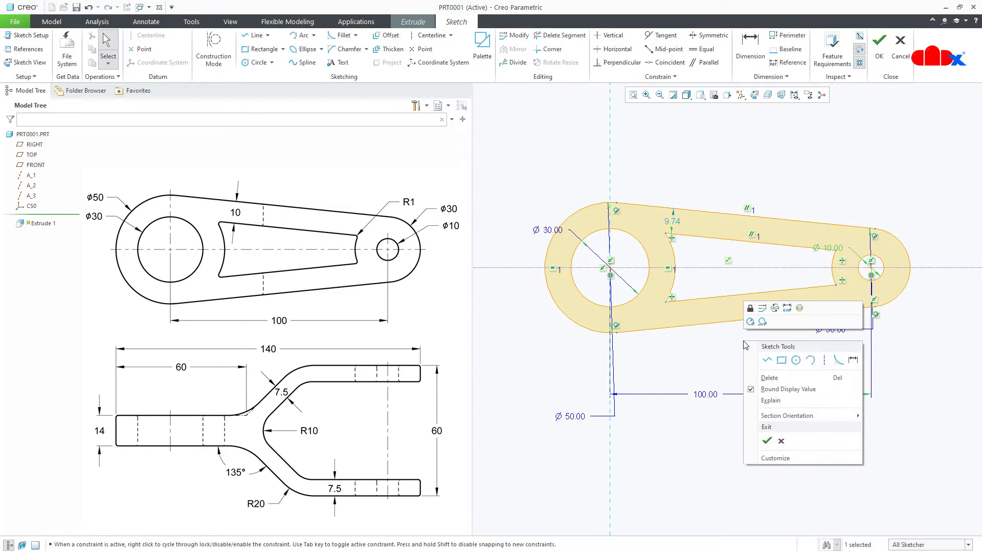
# Accept the sketch and extrude it symmetrically to a depth of 60
pyautogui.click(772, 439)
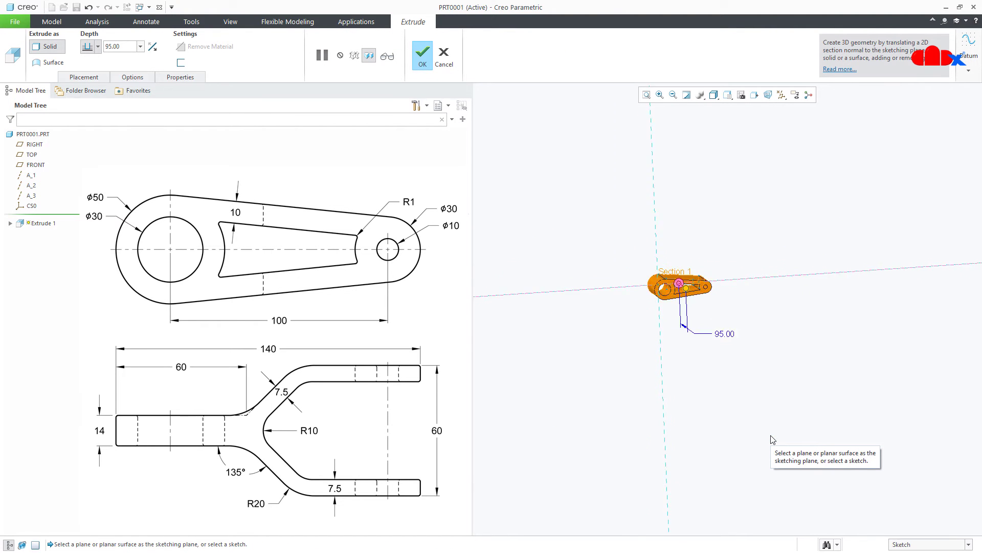
pyautogui.click(98, 47)
pyautogui.click(88, 77)
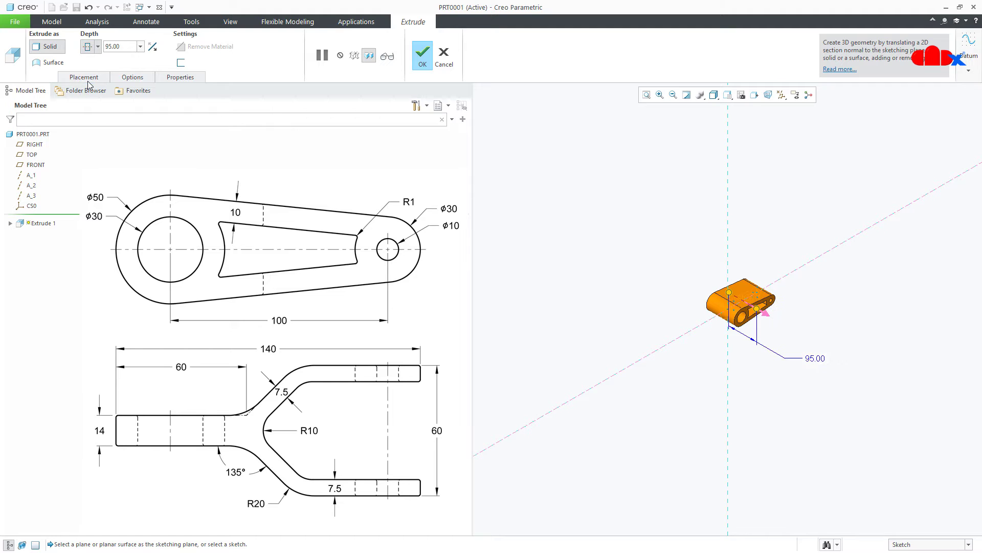
pyautogui.doubleClick(128, 47)
pyautogui.write('60')
pyautogui.press('Return')
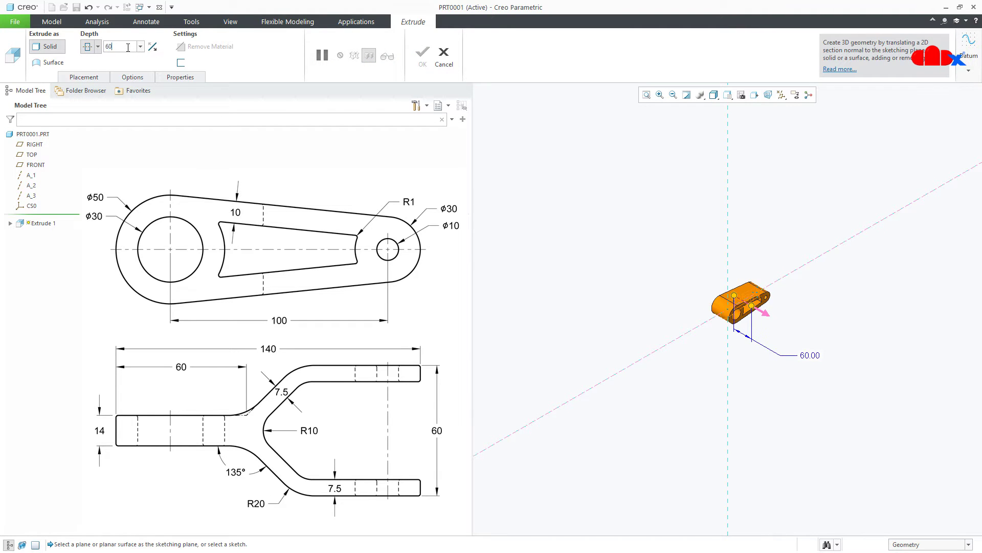
pyautogui.click(423, 56)
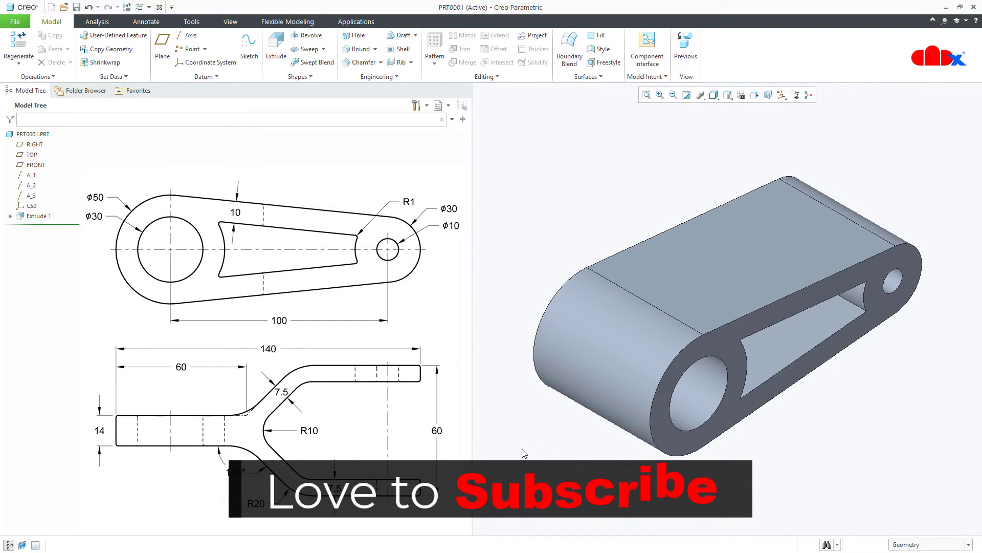
# Start a second extrusion and place a vertical centerline in its face-on sketch
pyautogui.click(278, 52)
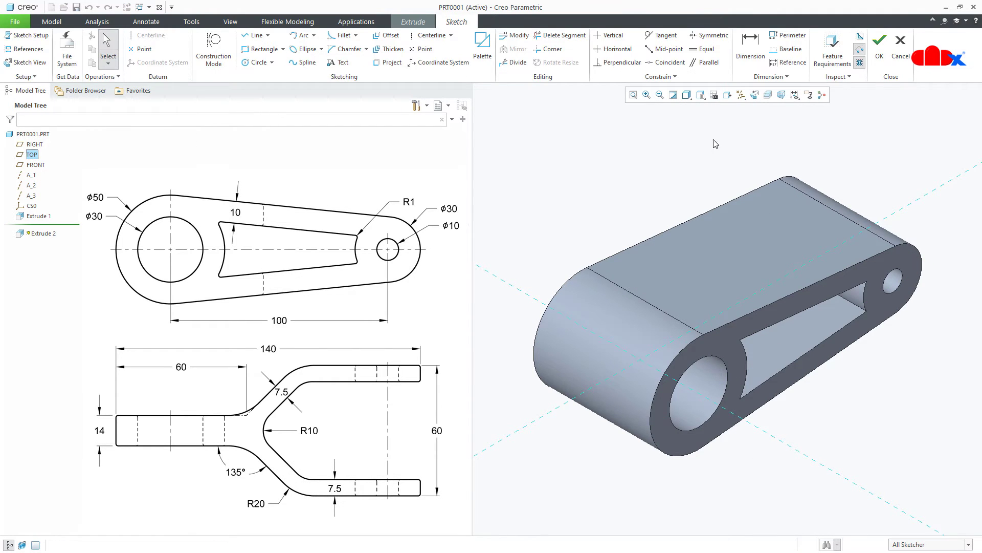
pyautogui.click(755, 95)
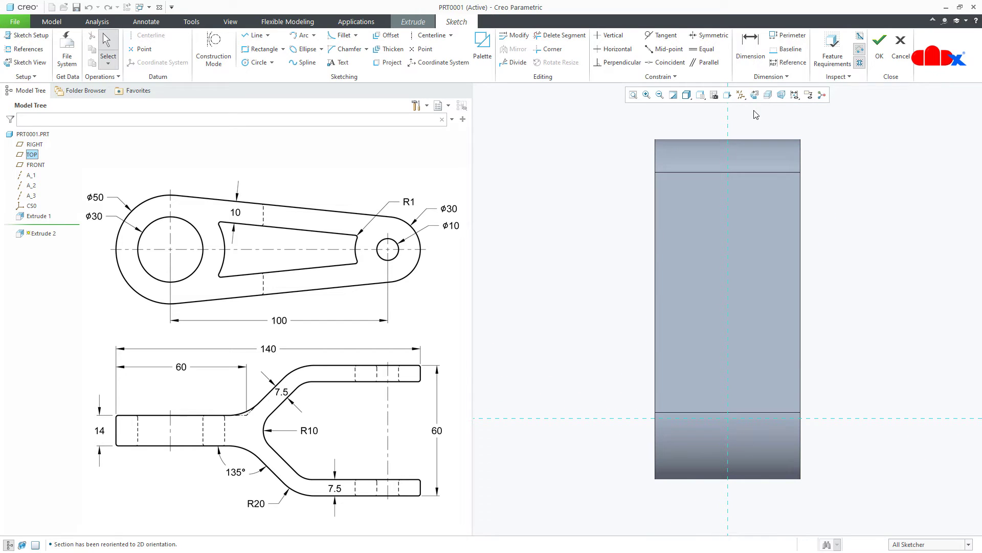
pyautogui.rightClick(755, 111)
pyautogui.click(849, 129)
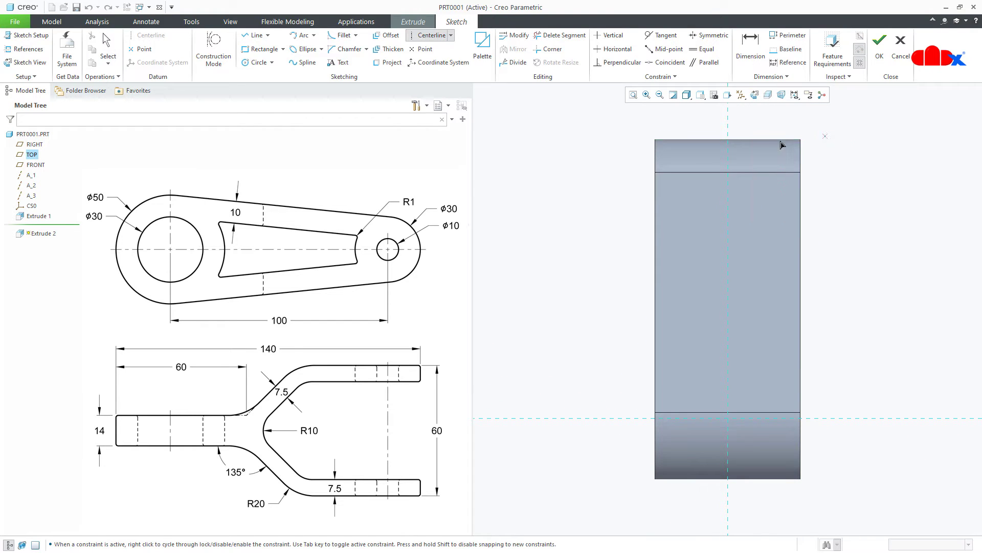
pyautogui.click(728, 125)
pyautogui.click(724, 289)
pyautogui.middleClick(857, 331)
# Draw a vertical-then-diagonal line chain from the block's bottom edge to its left edge
pyautogui.rightClick(857, 332)
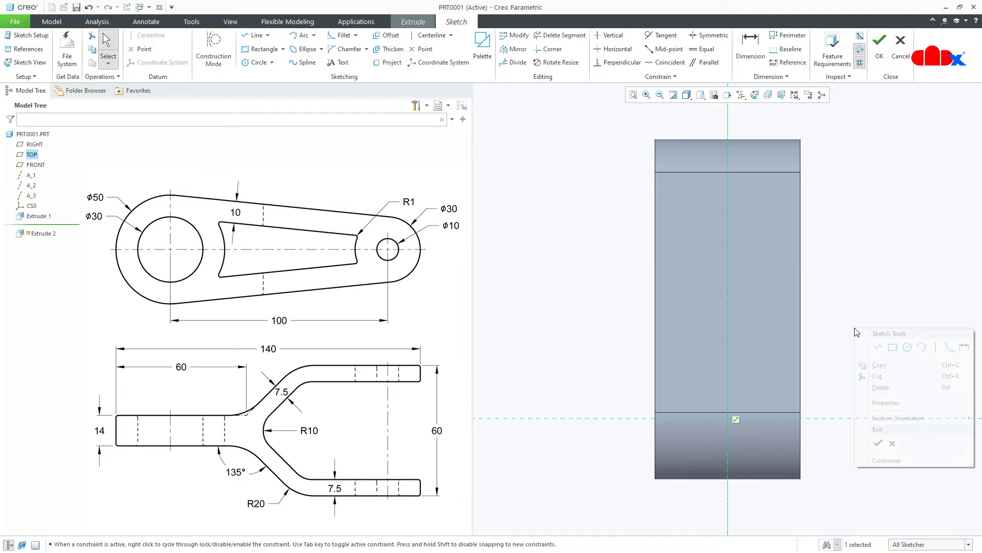
pyautogui.click(874, 347)
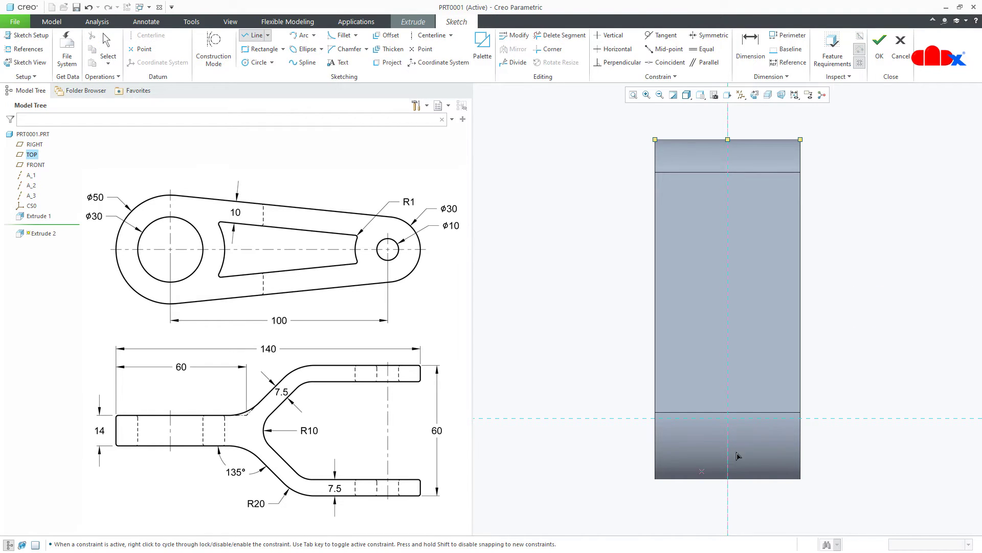
pyautogui.click(699, 478)
pyautogui.click(698, 324)
pyautogui.click(656, 270)
pyautogui.middleClick(656, 270)
pyautogui.middleClick(715, 361)
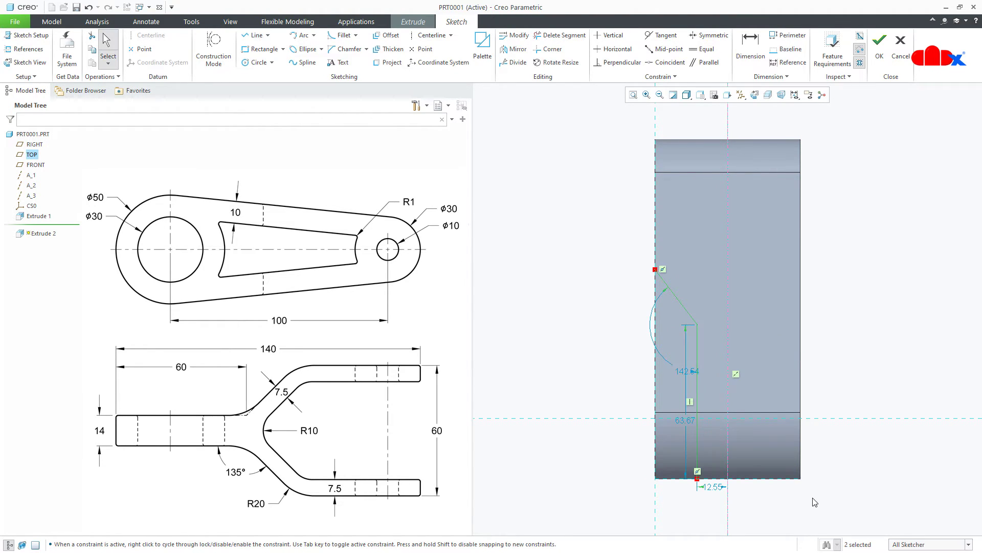
pyautogui.rightClick(817, 509)
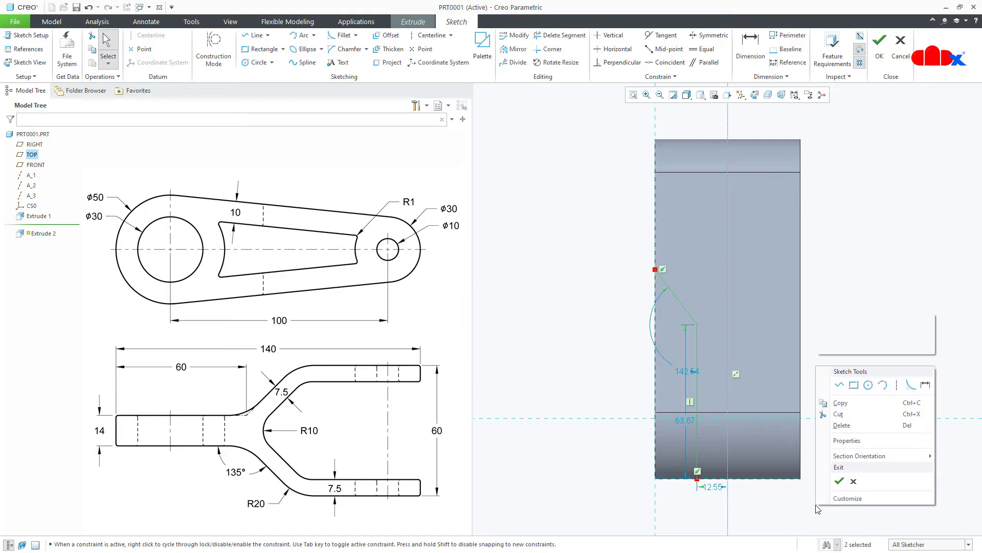
# Dimension the arm profile with a 14.00 width, 135° angle and 60 height
pyautogui.click(921, 384)
pyautogui.click(698, 463)
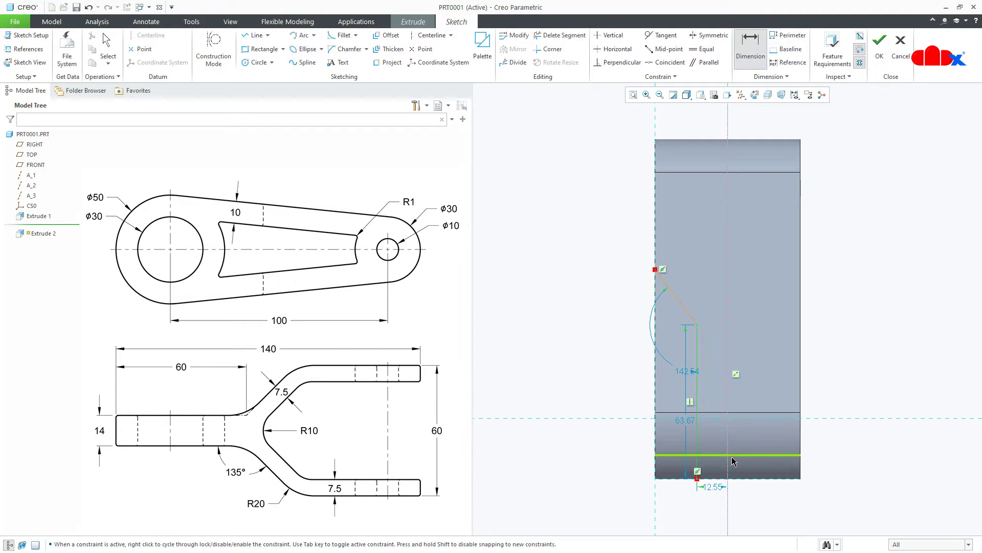
pyautogui.click(698, 453)
pyautogui.middleClick(711, 500)
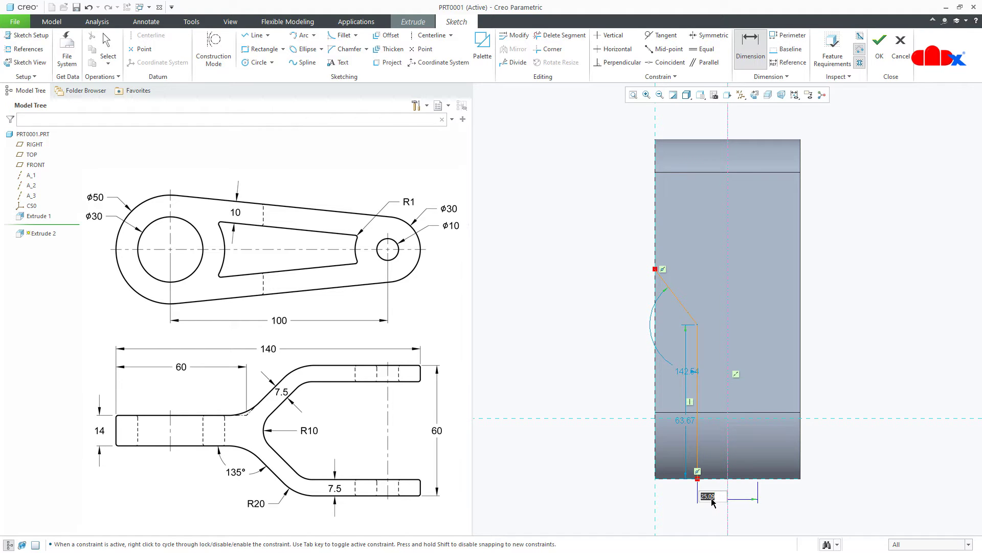
pyautogui.press('Return')
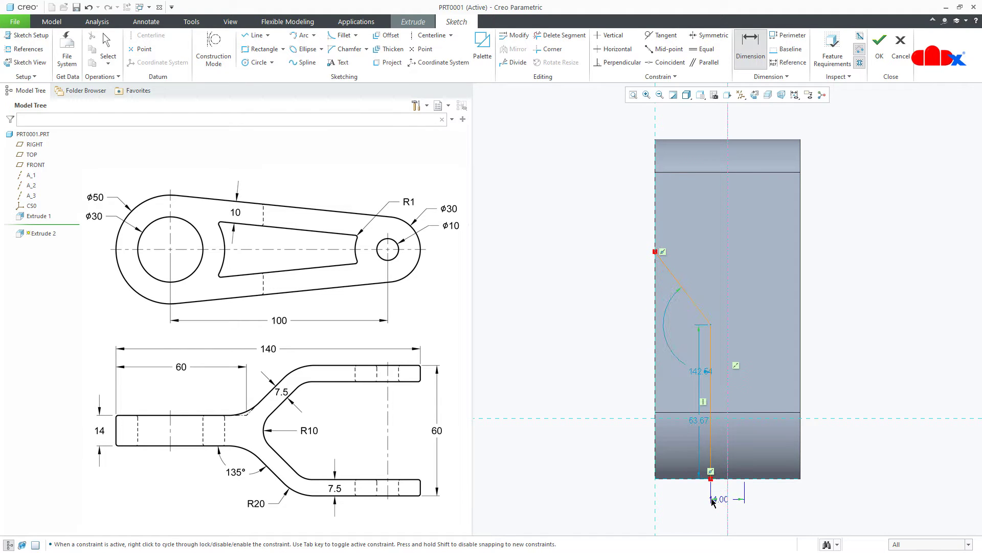
pyautogui.doubleClick(700, 371)
pyautogui.write('135')
pyautogui.press('Return')
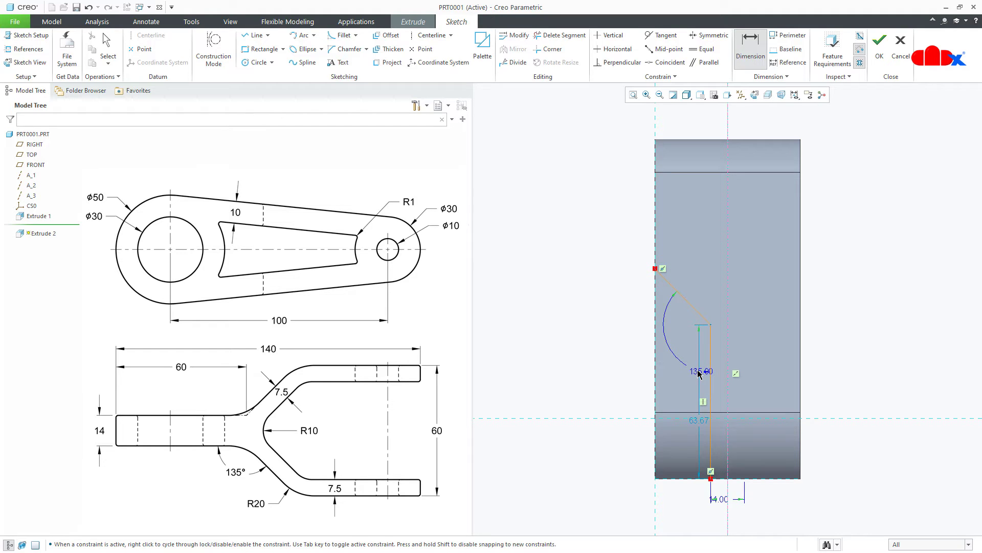
pyautogui.doubleClick(698, 419)
pyautogui.write('60')
pyautogui.press('Return')
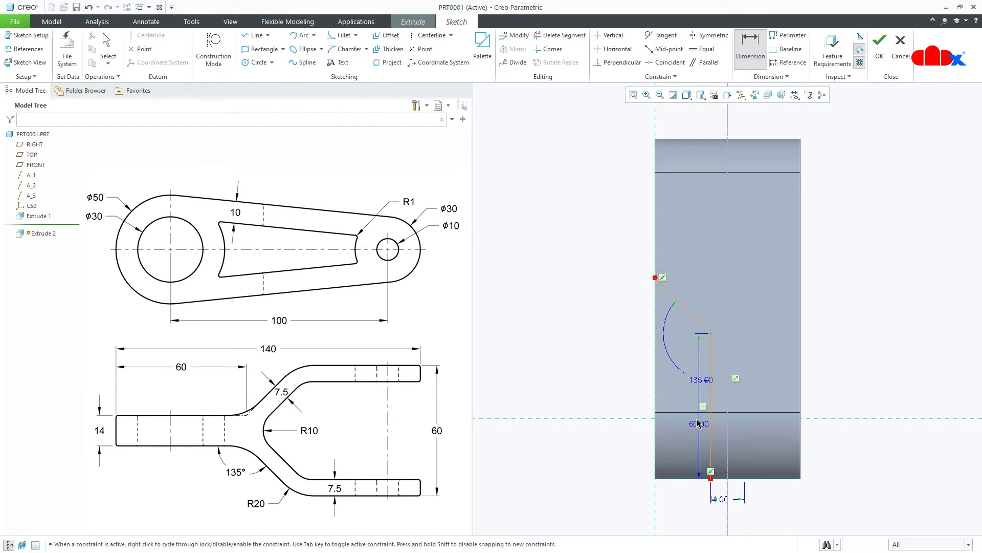
pyautogui.rightClick(883, 405)
# Finish the sketch as a material-removing cut set To Next on both sides
pyautogui.click(759, 493)
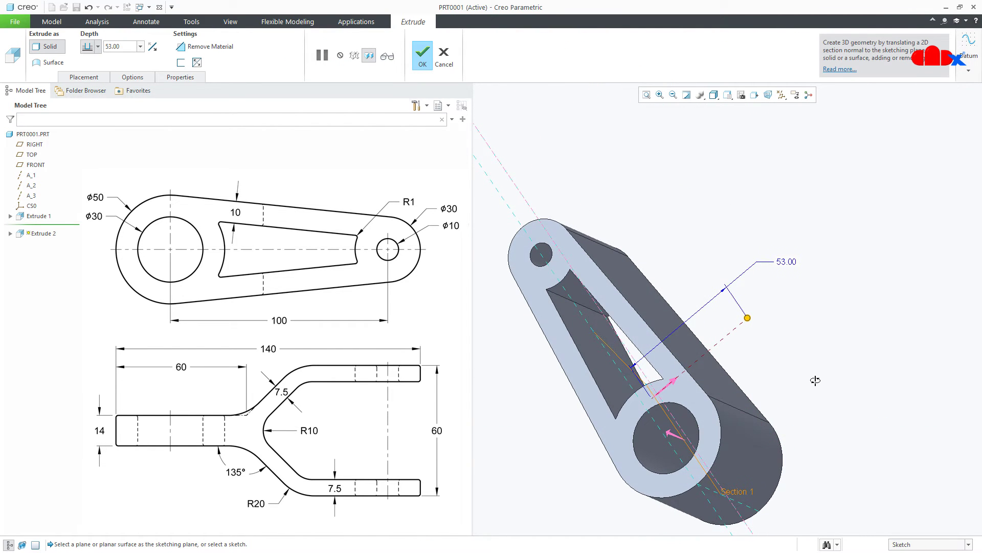
pyautogui.click(194, 46)
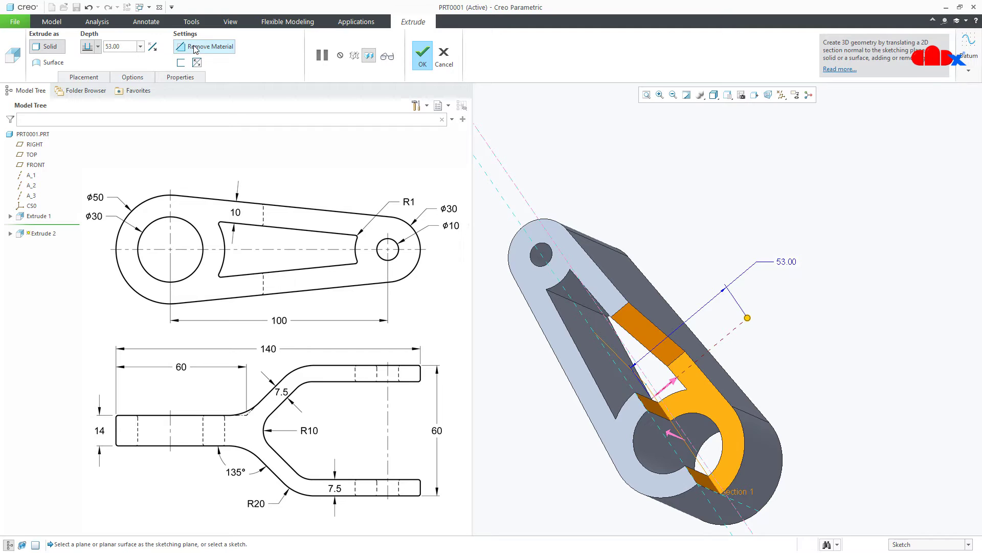
pyautogui.click(143, 78)
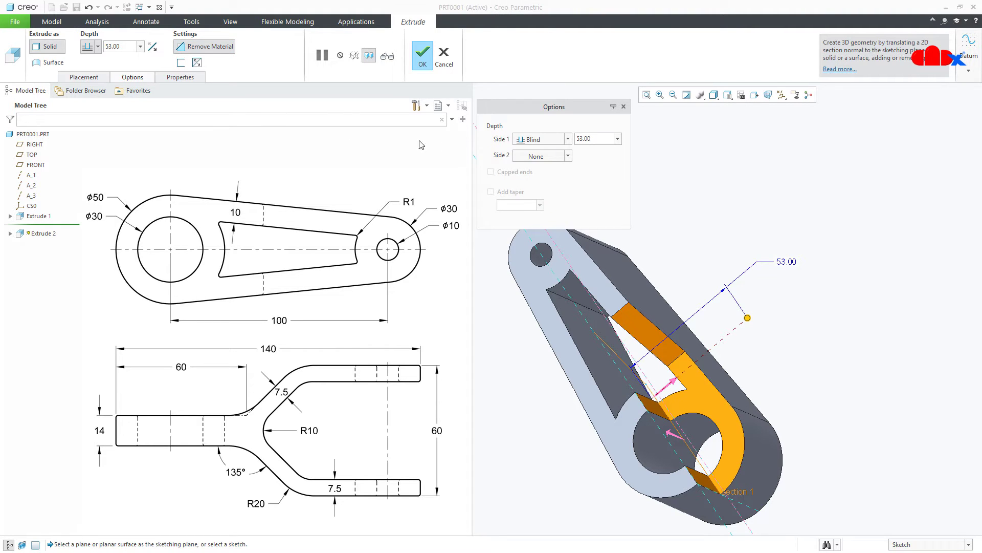
pyautogui.click(530, 139)
pyautogui.click(531, 174)
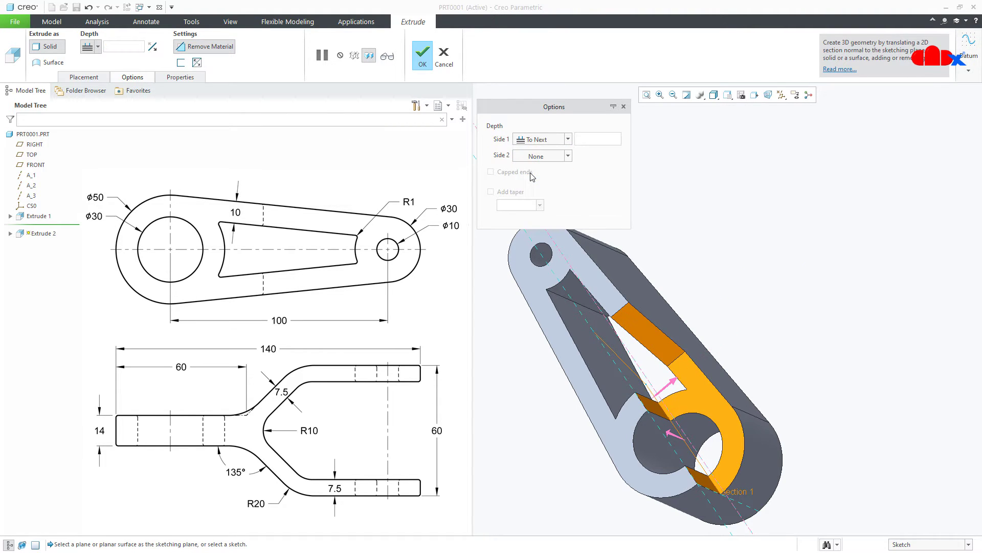
pyautogui.click(536, 157)
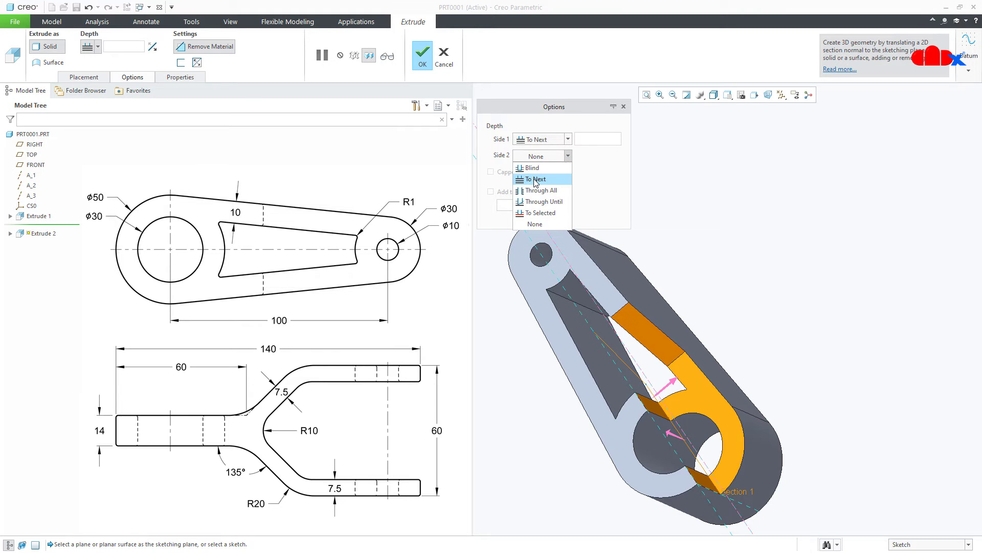
pyautogui.click(536, 182)
pyautogui.moveTo(652, 308)
pyautogui.mouseDown(button='middle')
pyautogui.moveTo(653, 327)
pyautogui.moveTo(649, 303)
pyautogui.moveTo(686, 279)
pyautogui.moveTo(635, 290)
pyautogui.moveTo(641, 333)
pyautogui.mouseUp(button='middle')
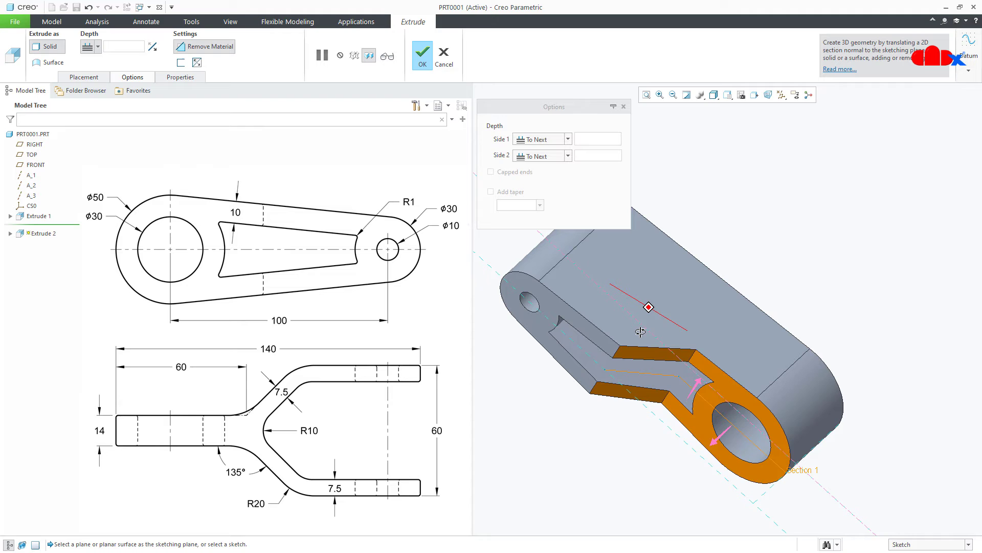
pyautogui.click(425, 58)
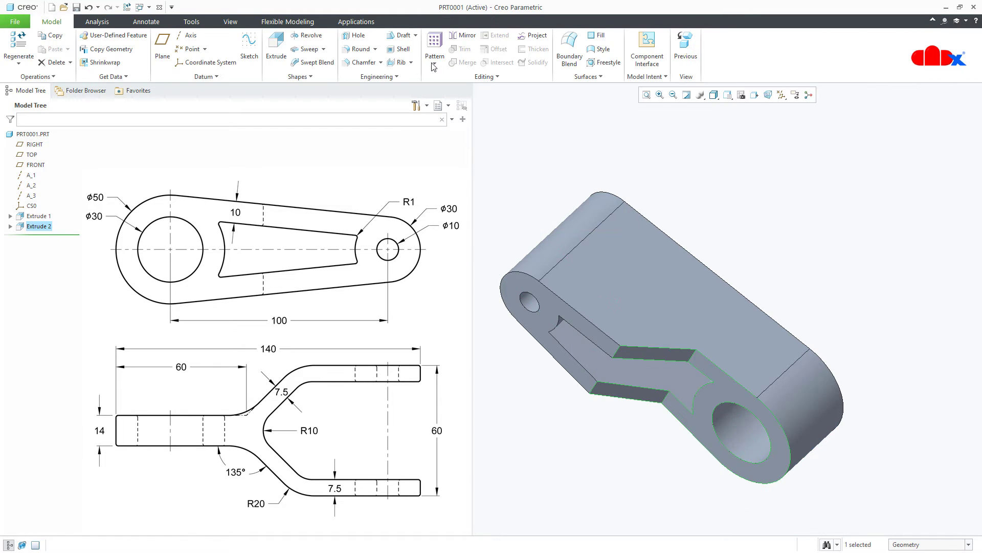
# Mirror the Extrude 2 cut about the RIGHT plane and return to the default view
pyautogui.click(462, 38)
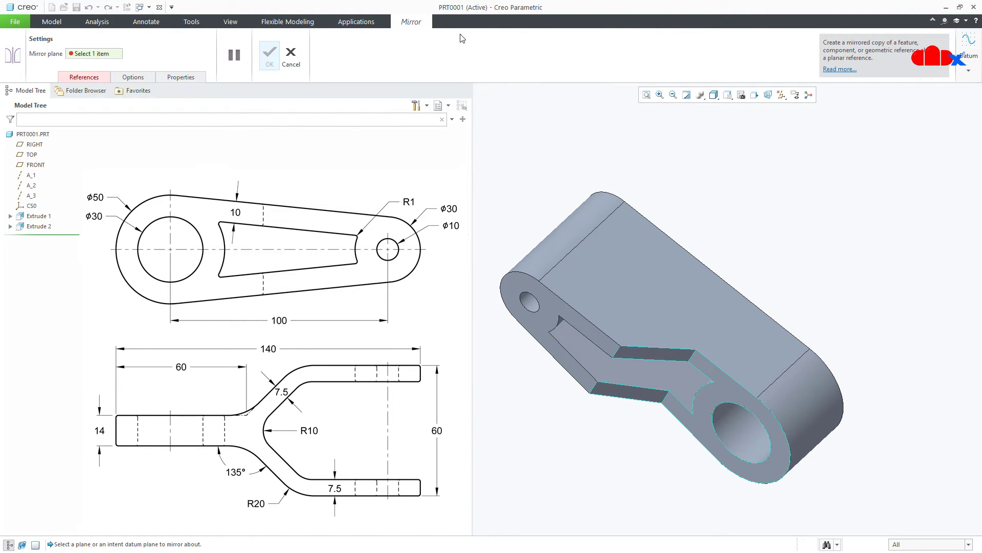
pyautogui.click(33, 145)
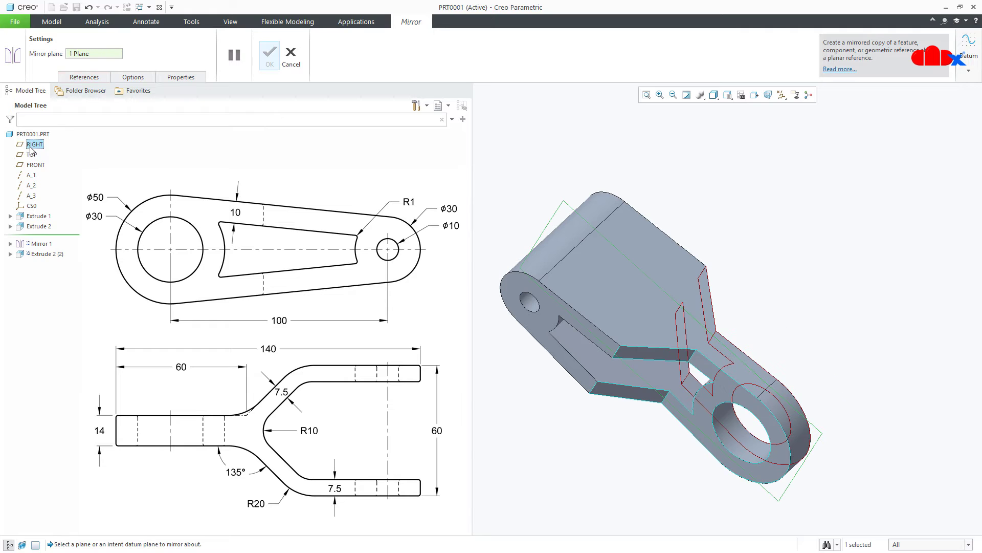
pyautogui.click(270, 55)
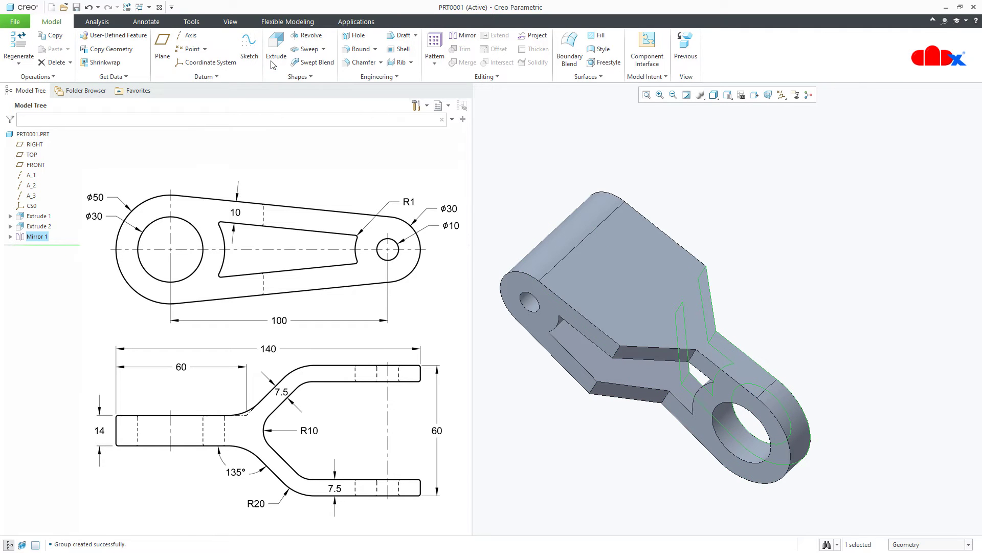
pyautogui.click(782, 330)
pyautogui.hotkey('ctrl', 'd')
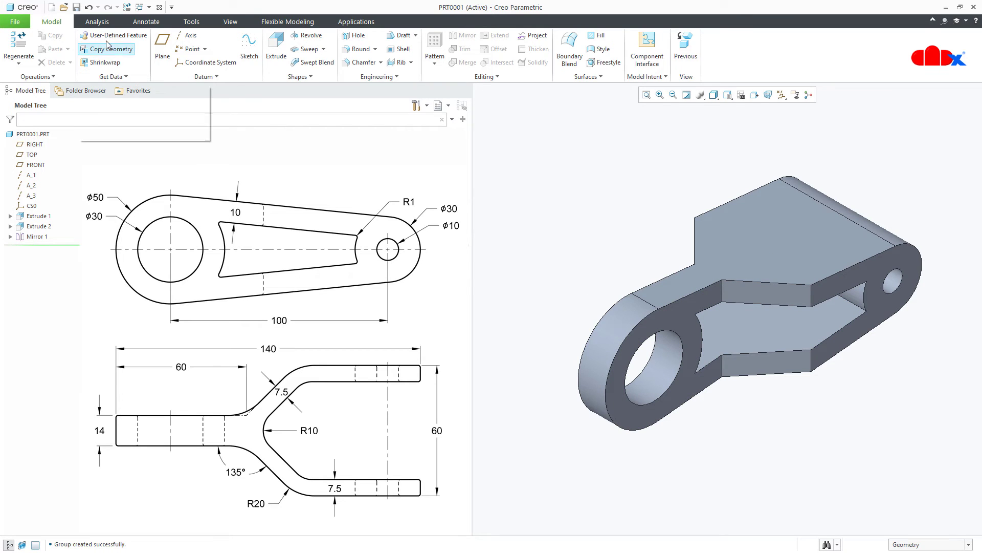
pyautogui.click(97, 22)
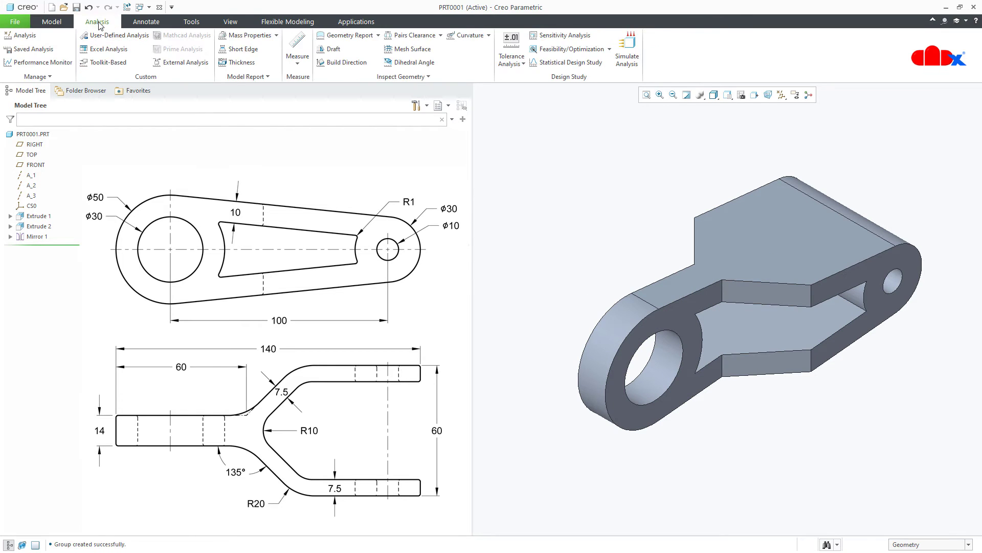
pyautogui.click(296, 49)
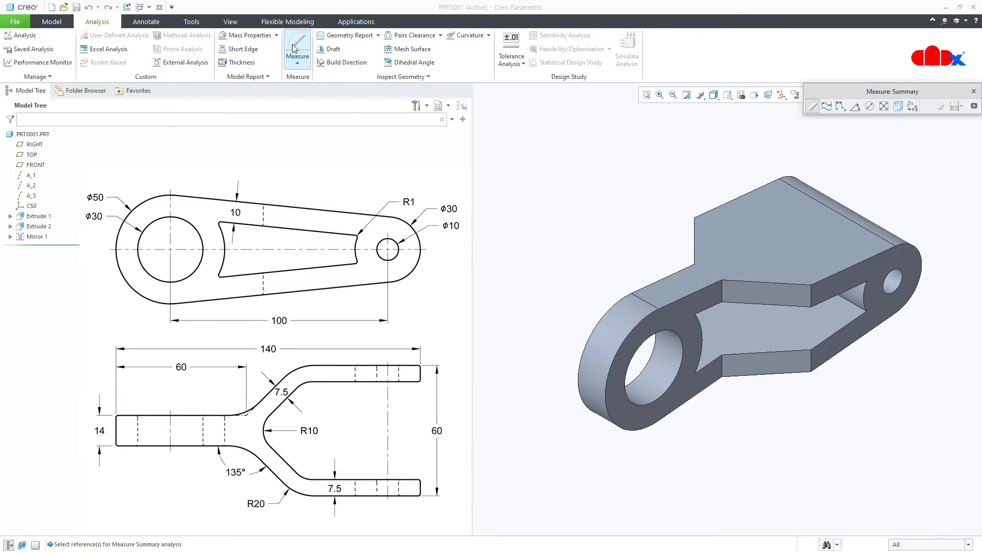
pyautogui.click(638, 300)
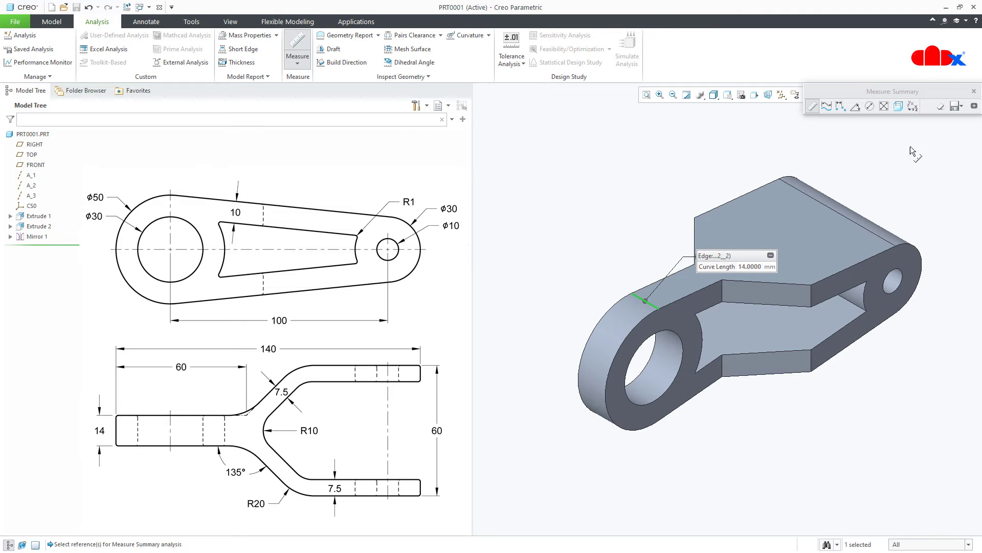
pyautogui.click(974, 91)
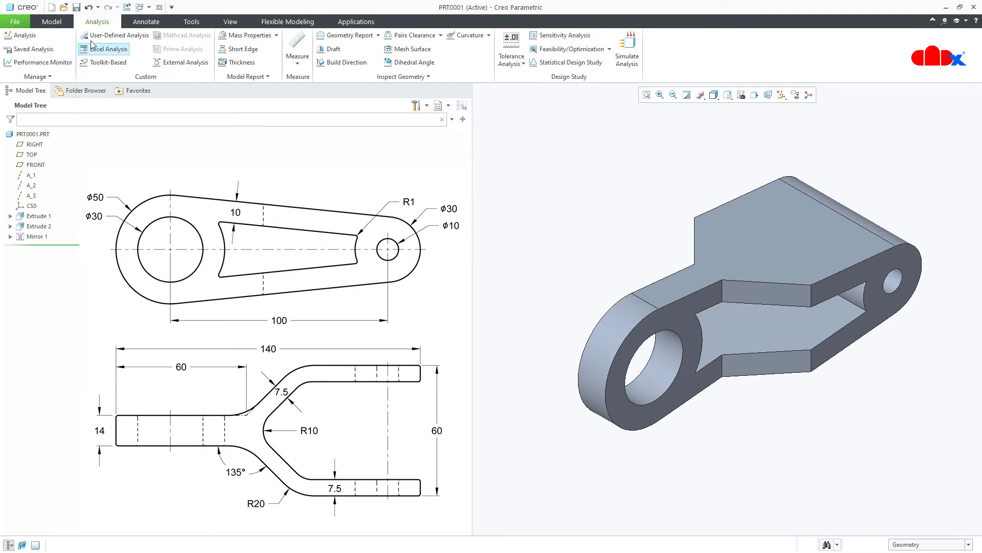
pyautogui.click(51, 21)
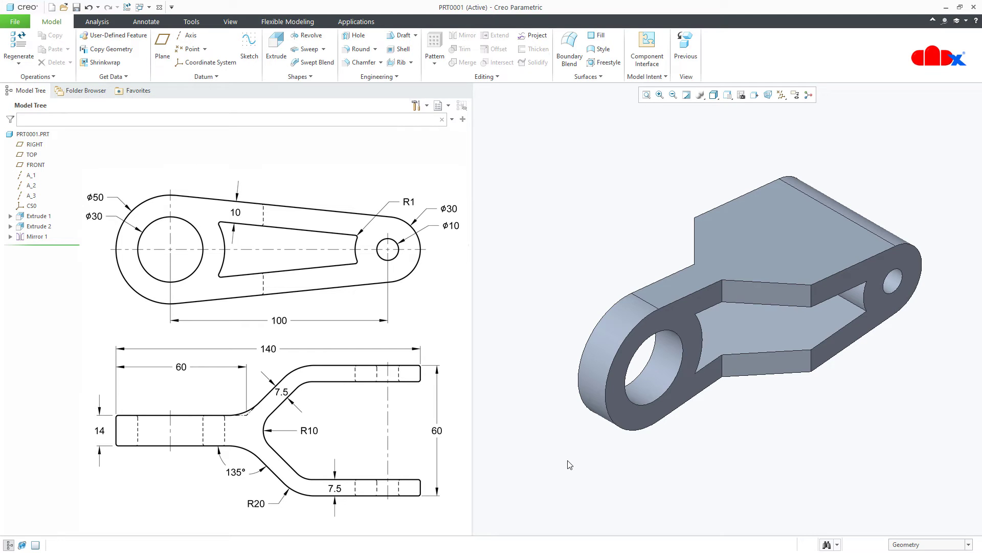
# Start Extrude 3 sketched face-on on the TOP plane with a vertical centerline
pyautogui.click(274, 54)
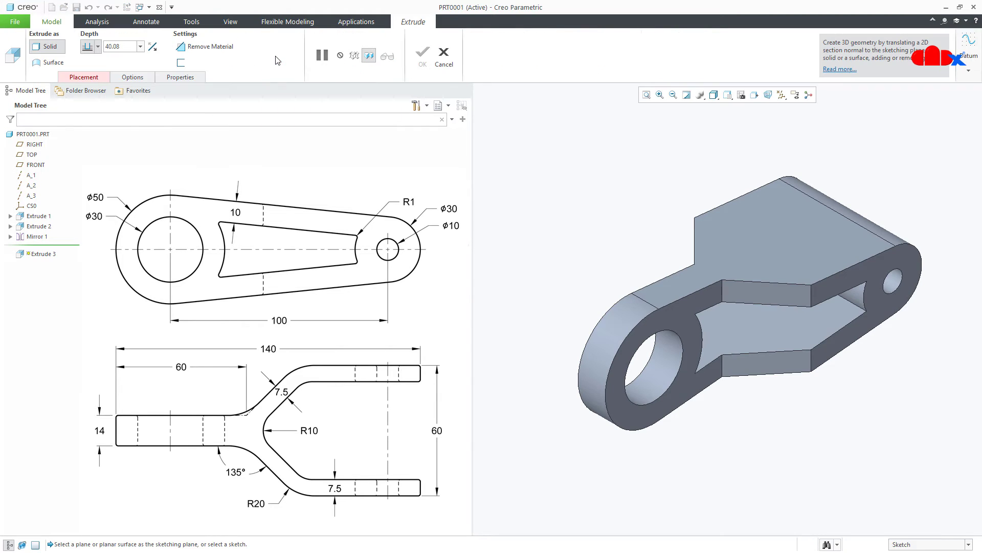
pyautogui.click(31, 155)
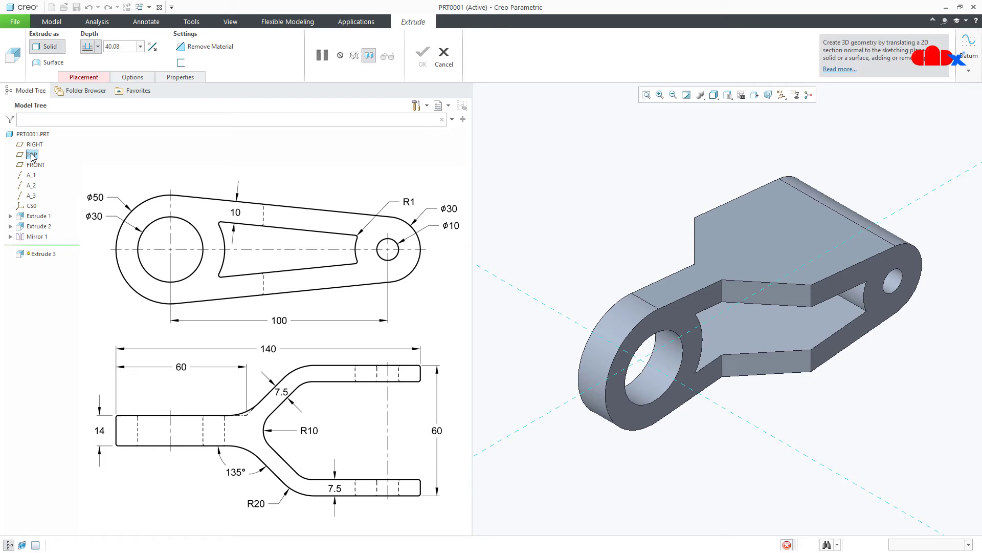
pyautogui.click(747, 100)
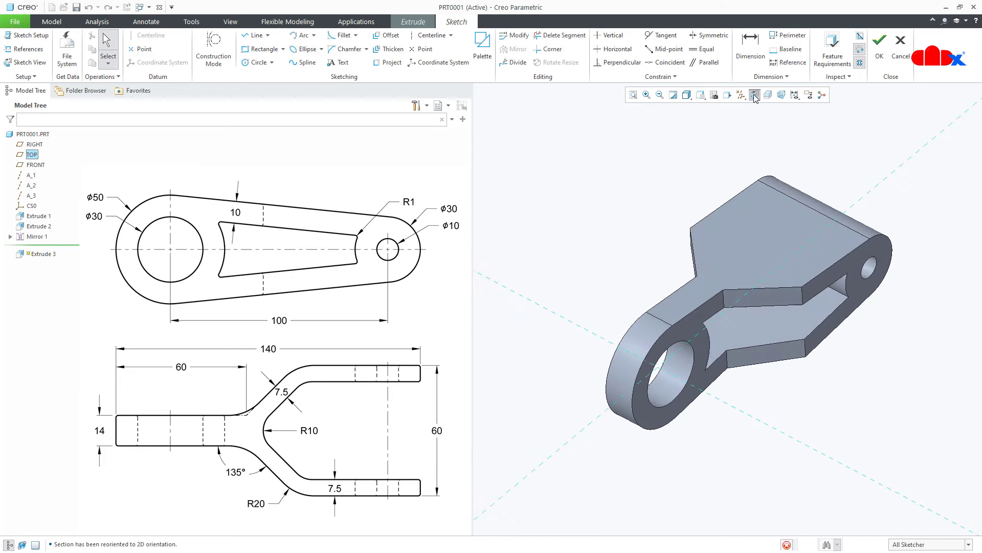
pyautogui.rightClick(864, 189)
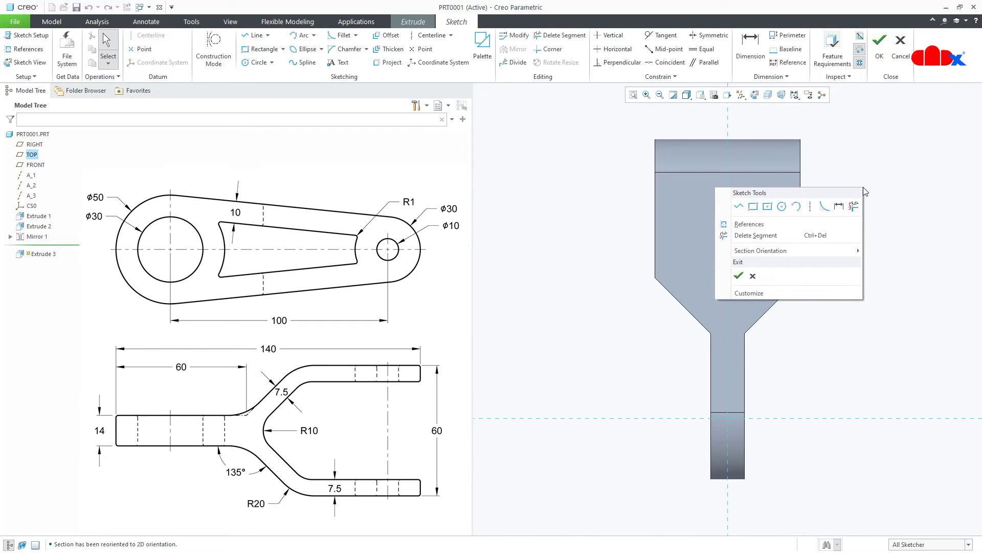
pyautogui.click(824, 204)
pyautogui.click(729, 139)
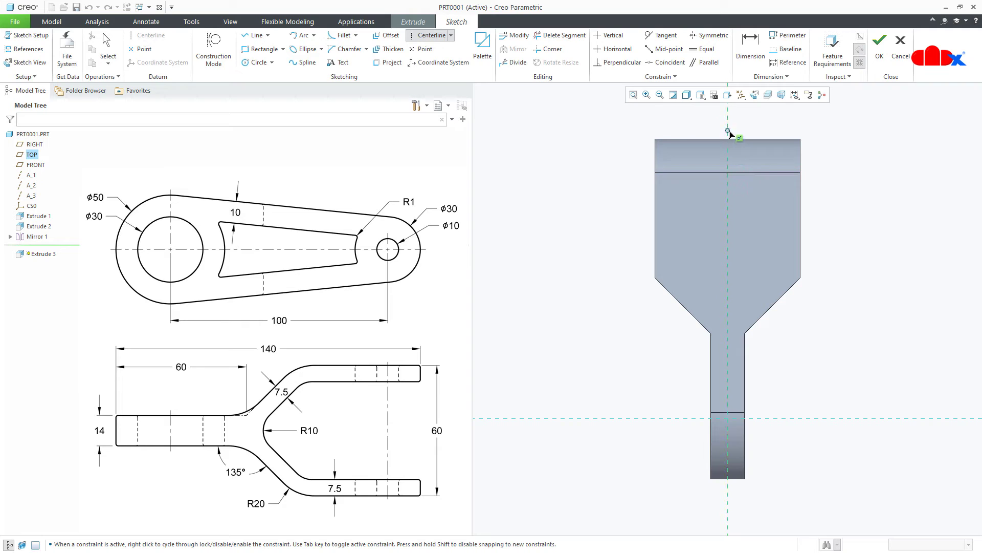
pyautogui.click(734, 239)
pyautogui.middleClick(735, 239)
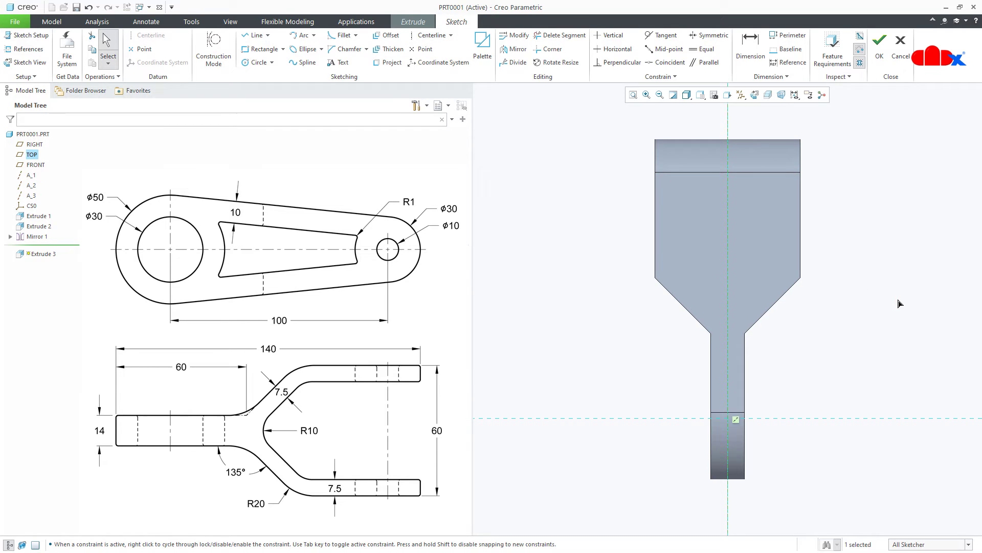
# Add the part's slanted edge as an extra sketch reference
pyautogui.click(26, 49)
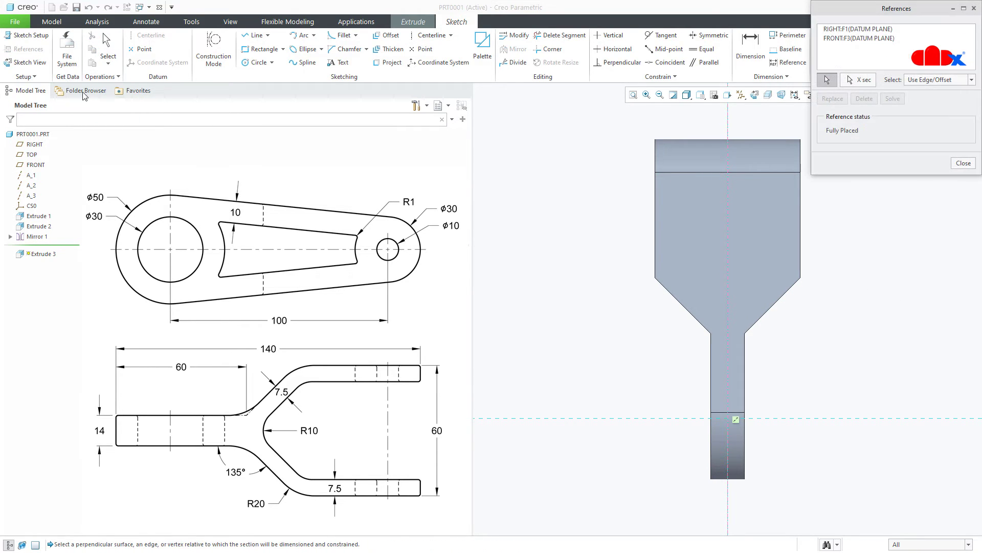
pyautogui.click(683, 313)
pyautogui.rightClick(660, 328)
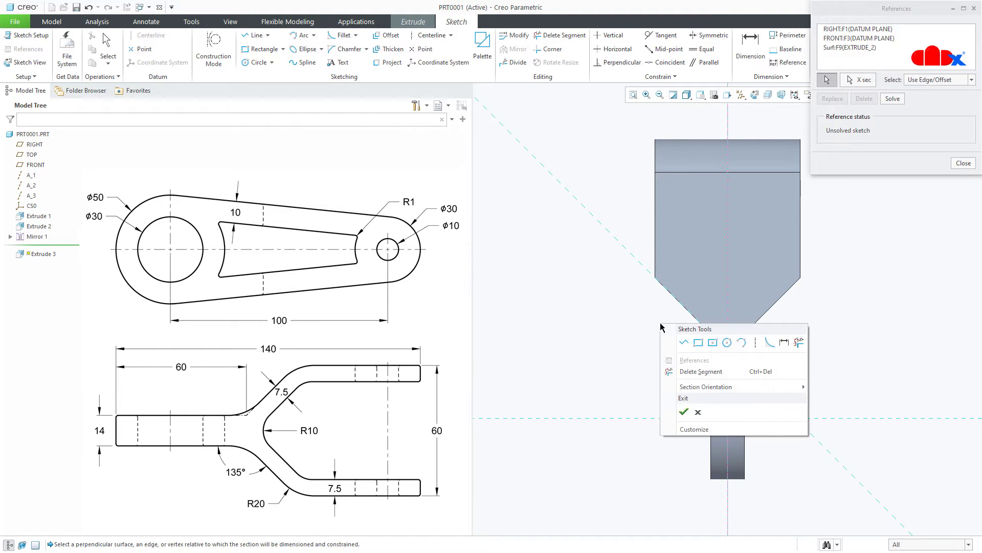
# Draw a vertical line down from the top edge, then a slanted line ending on the centreline
pyautogui.click(680, 344)
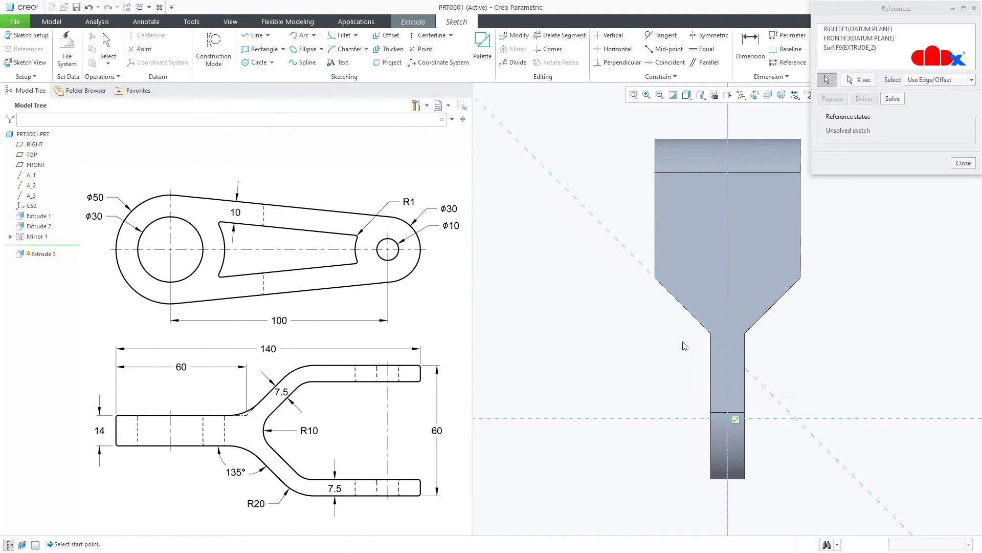
pyautogui.click(686, 140)
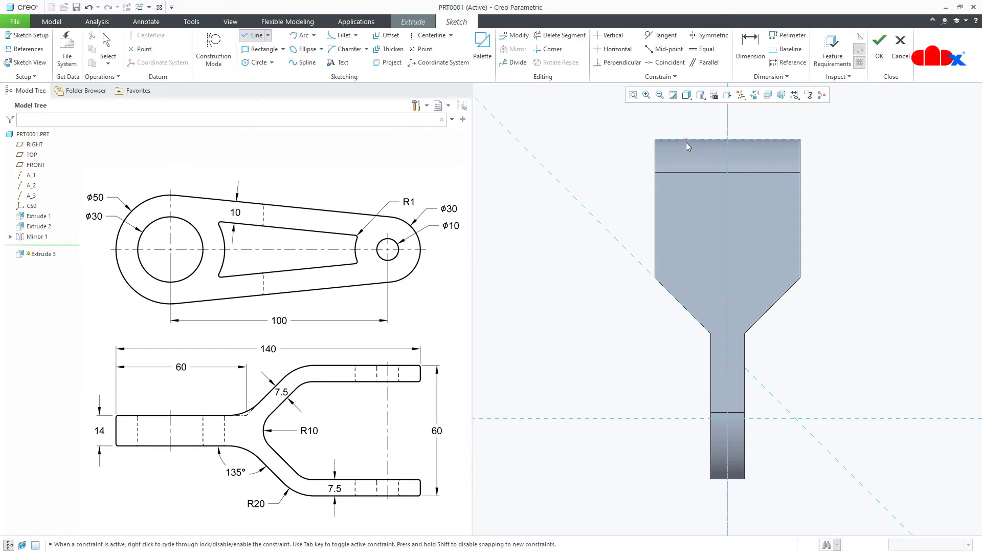
pyautogui.click(688, 255)
pyautogui.scroll(-2, 732, 302)
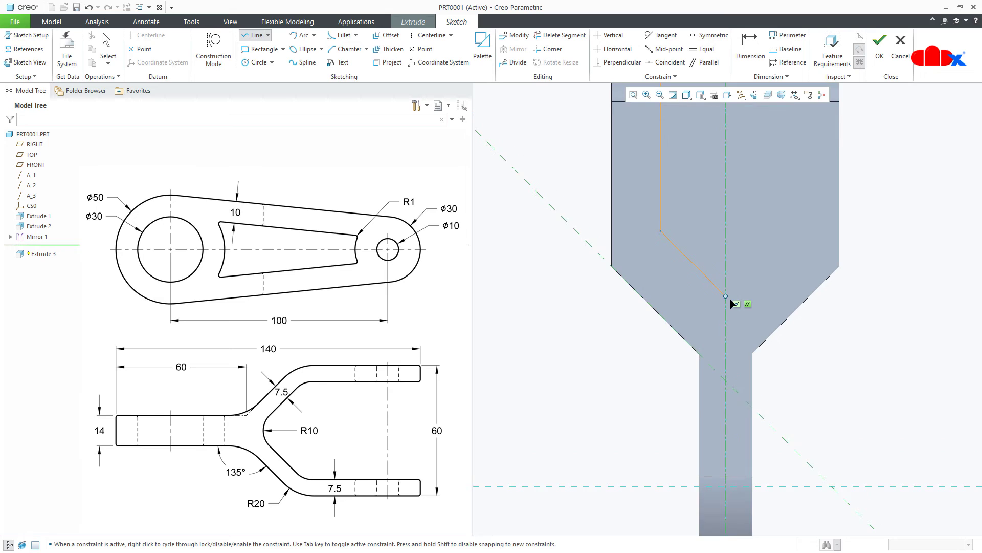
pyautogui.click(728, 297)
pyautogui.middleClick(772, 317)
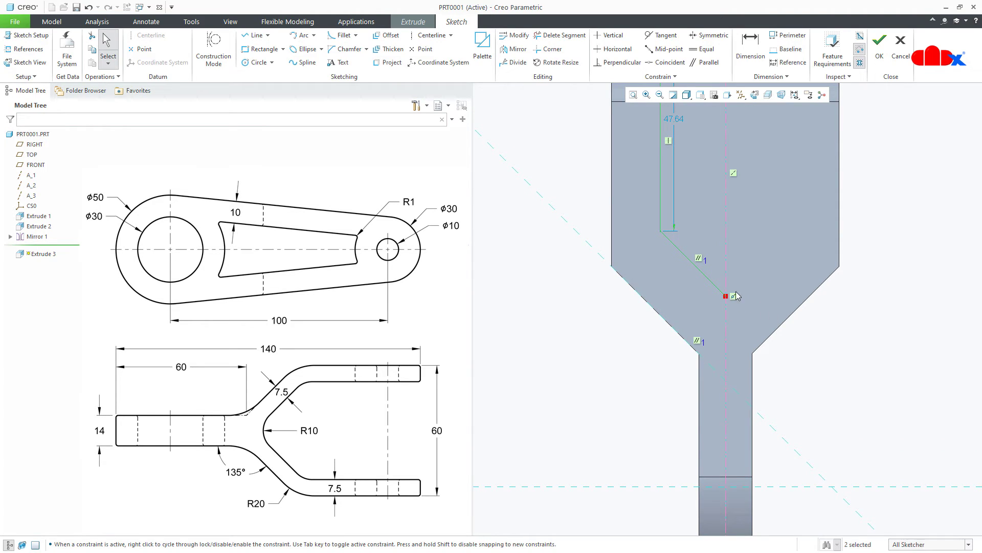
# Mirror the two new lines about the vertical centreline
pyautogui.click(513, 51)
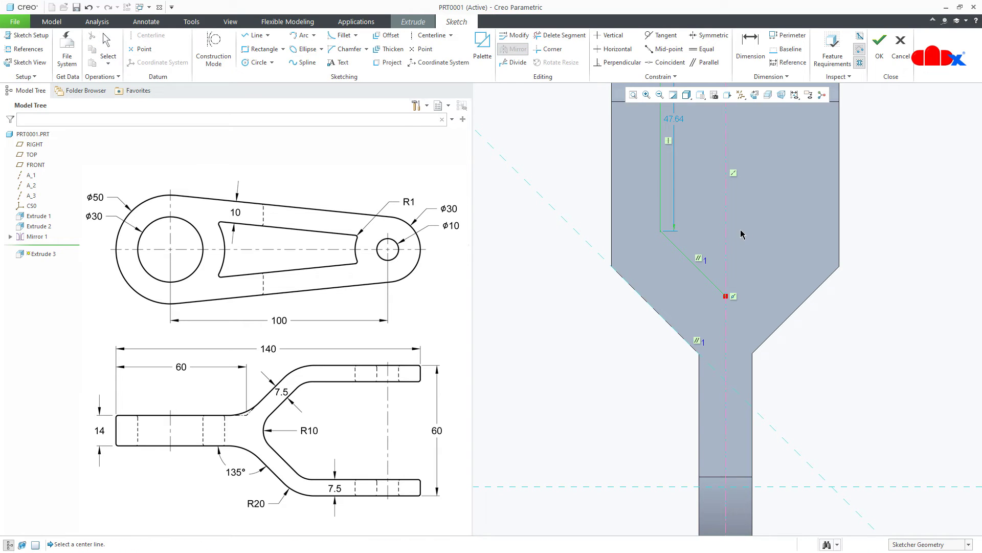
pyautogui.click(727, 223)
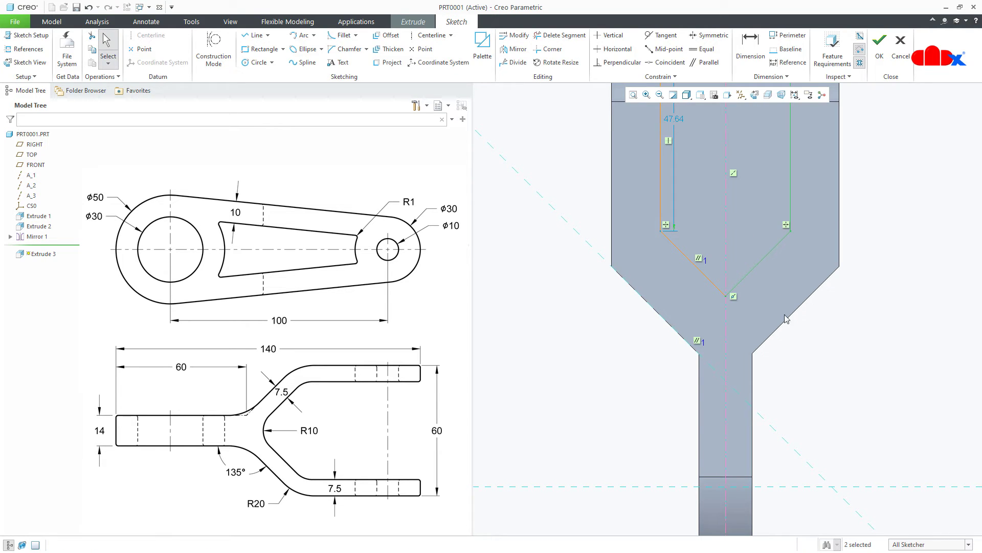
pyautogui.scroll(-1, 816, 468)
# Close the profile with a line across the top edge
pyautogui.rightClick(866, 260)
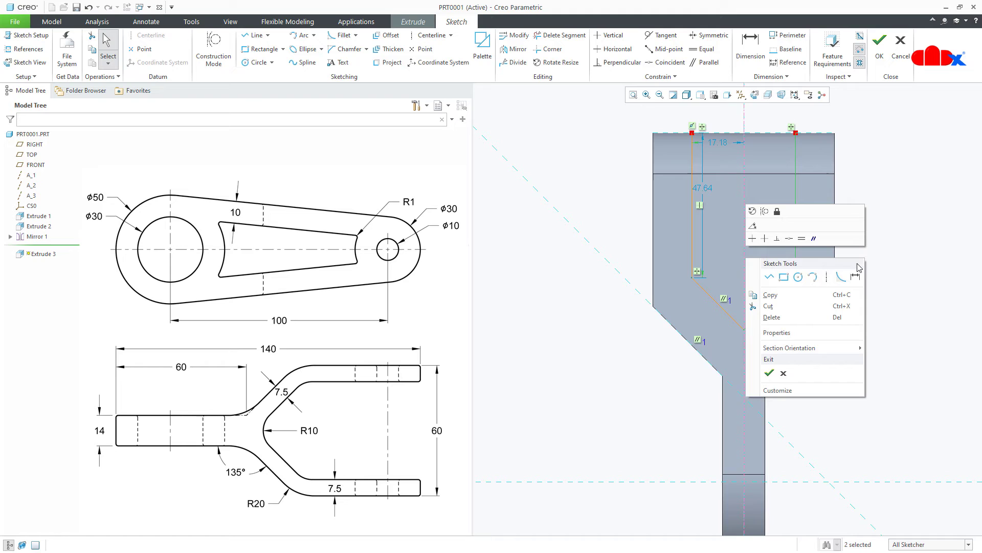
pyautogui.click(769, 277)
pyautogui.click(692, 134)
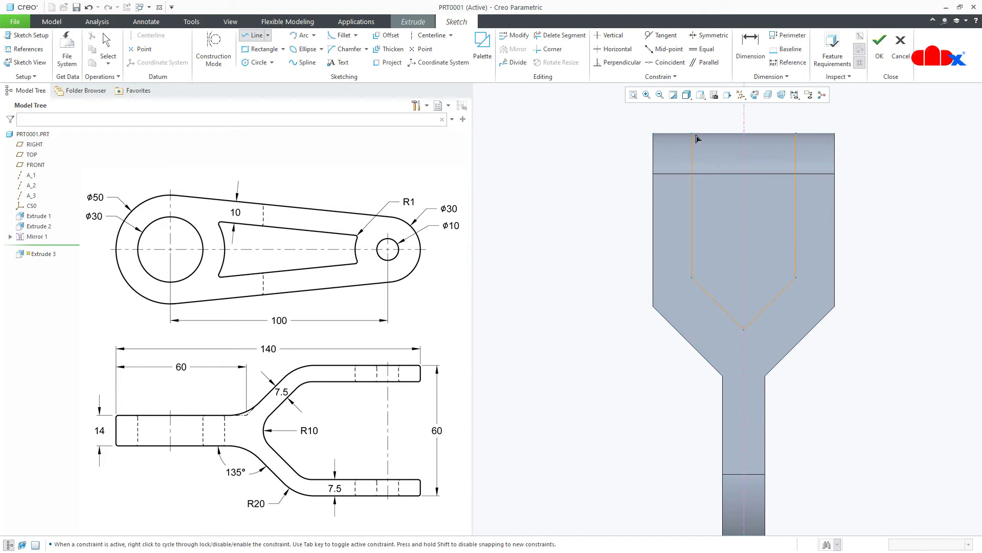
pyautogui.click(796, 133)
pyautogui.middleClick(827, 191)
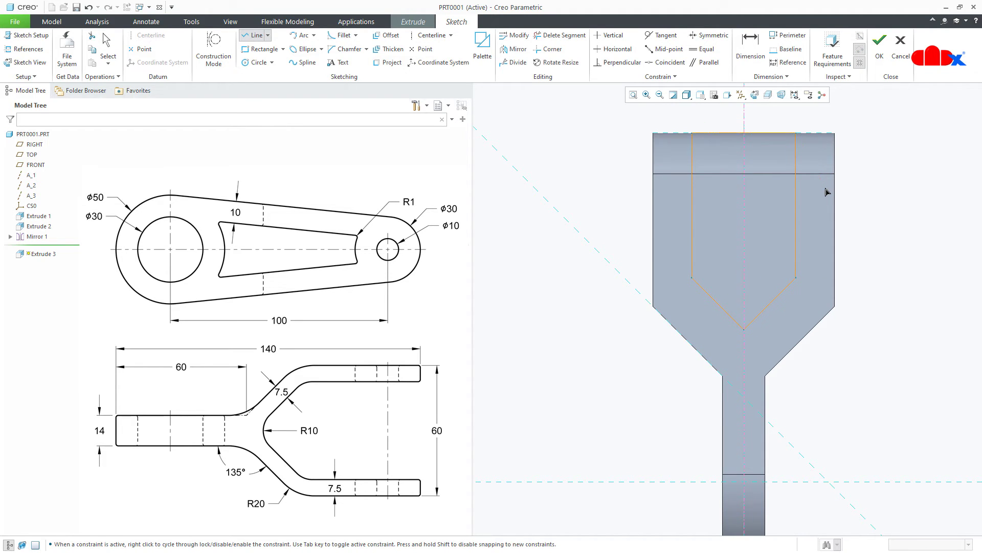
pyautogui.middleClick(827, 192)
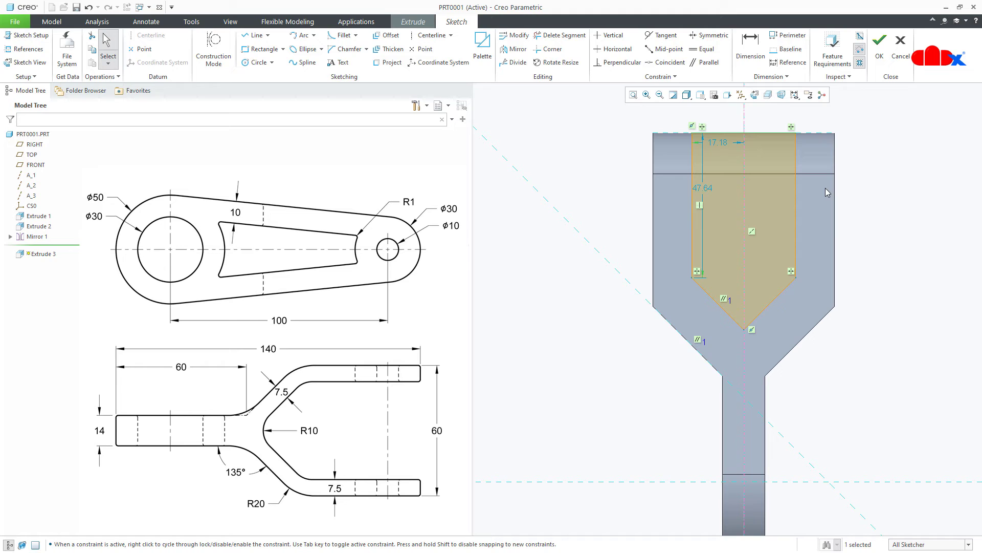
# Dimension the profile 7.5 from the part's side edge and 7.5 from the slanted edge
pyautogui.rightClick(827, 192)
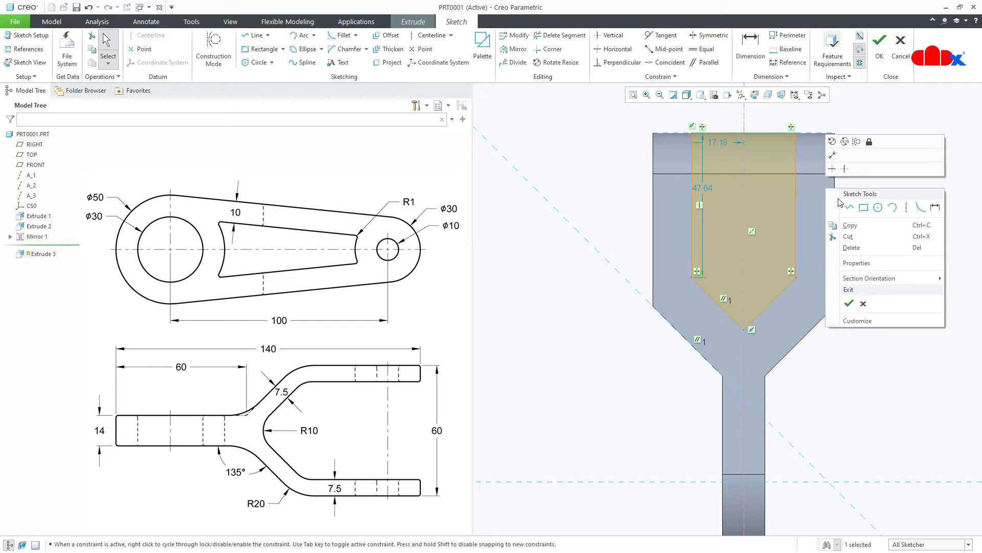
pyautogui.click(938, 212)
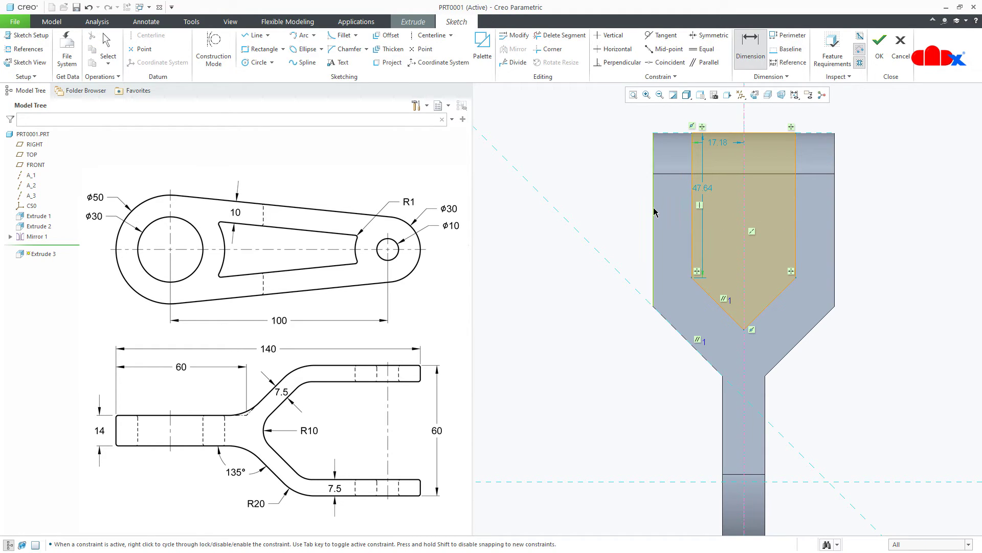
pyautogui.click(692, 213)
pyautogui.middleClick(672, 212)
pyautogui.write('7.5')
pyautogui.press('Return')
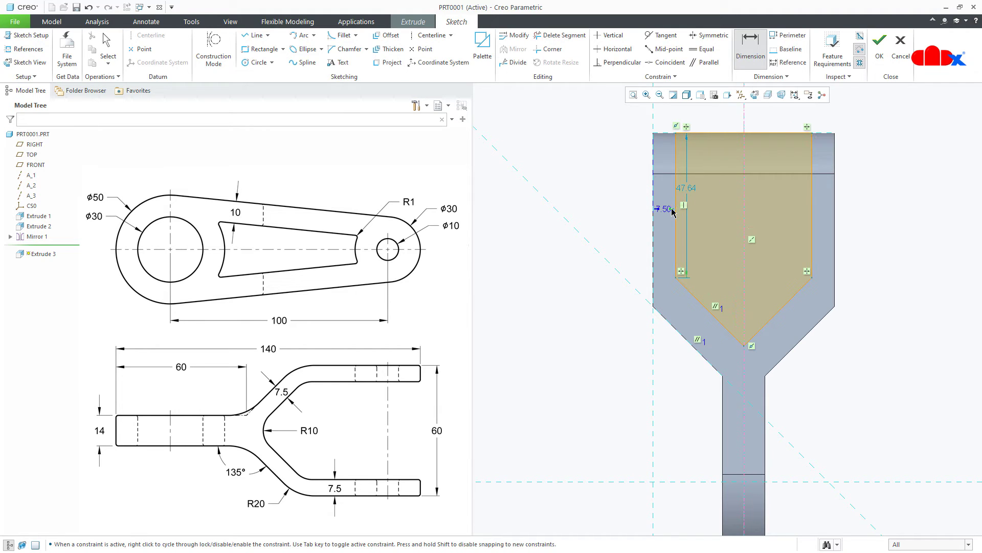
pyautogui.click(697, 305)
pyautogui.click(691, 341)
pyautogui.middleClick(690, 325)
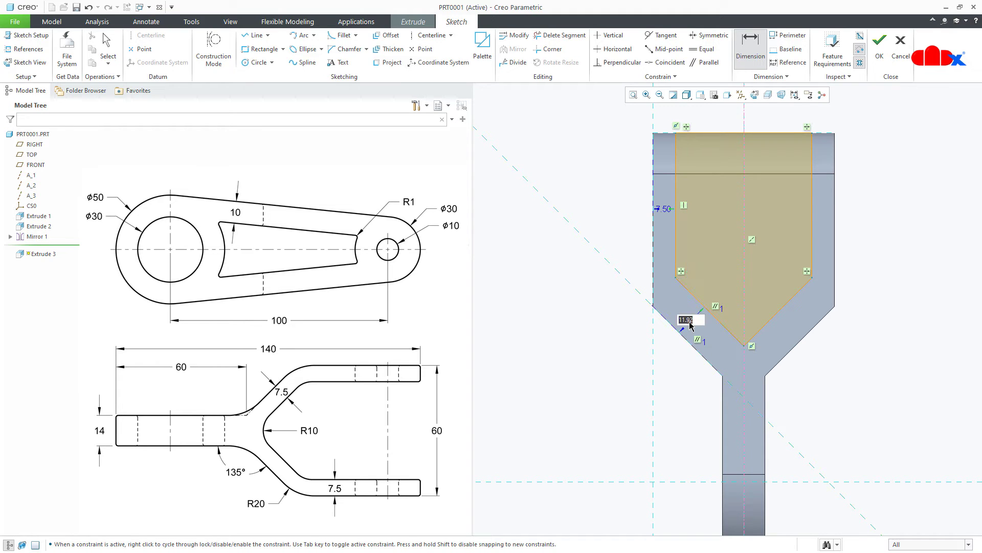
pyautogui.write('7.5')
pyautogui.press('Return')
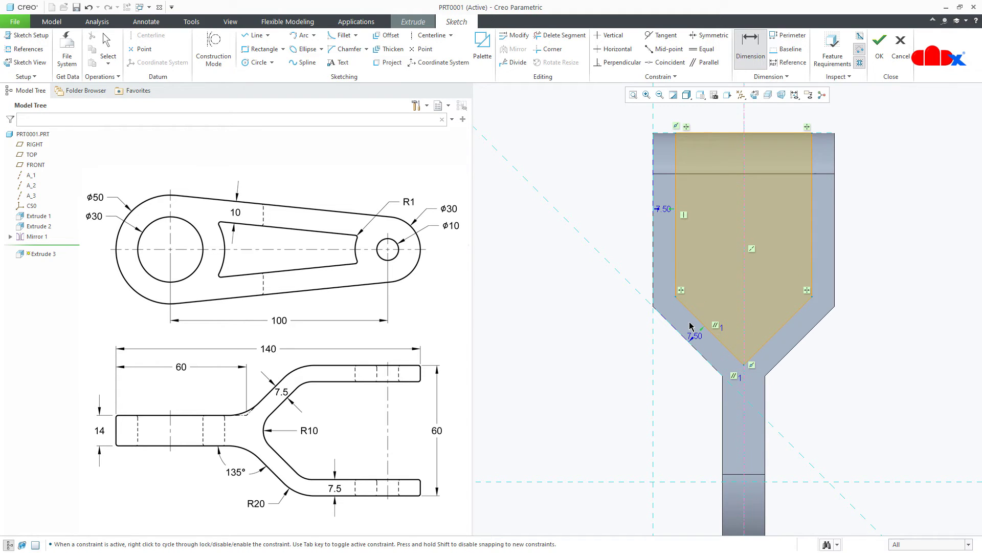
# Finish the sketch and orbit to preview the extrusion in 3D
pyautogui.rightClick(690, 326)
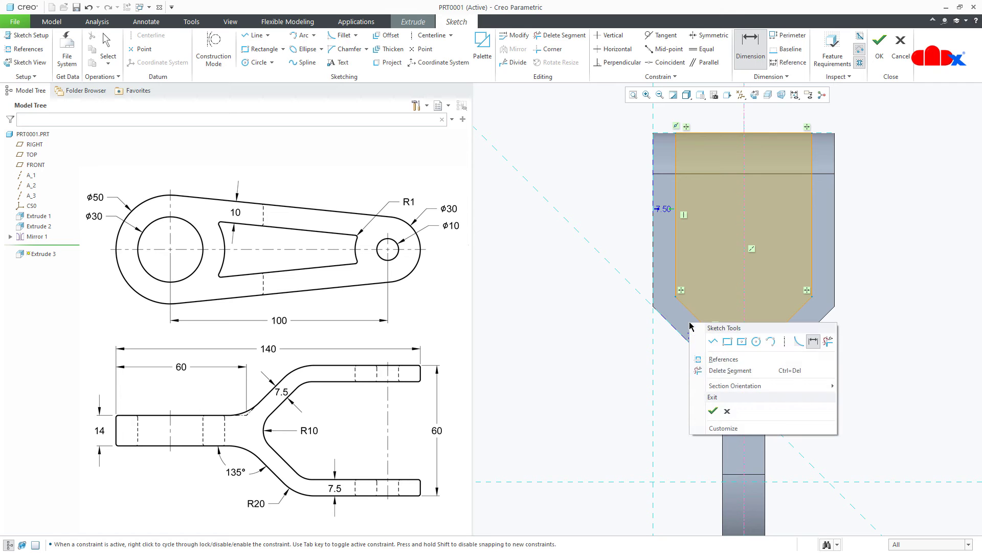
pyautogui.click(716, 412)
pyautogui.moveTo(732, 399); pyautogui.dragTo(719, 347, button='middle')
# Make Extrude 3 a material-removing cut set to To Next on both sides, and apply it
pyautogui.hotkey('ctrl', 'd')
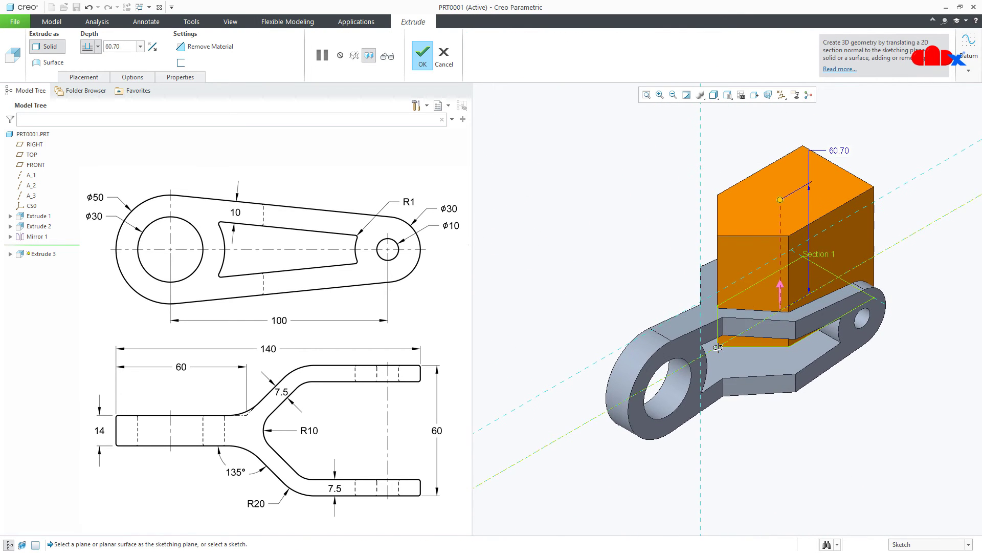
pyautogui.click(204, 46)
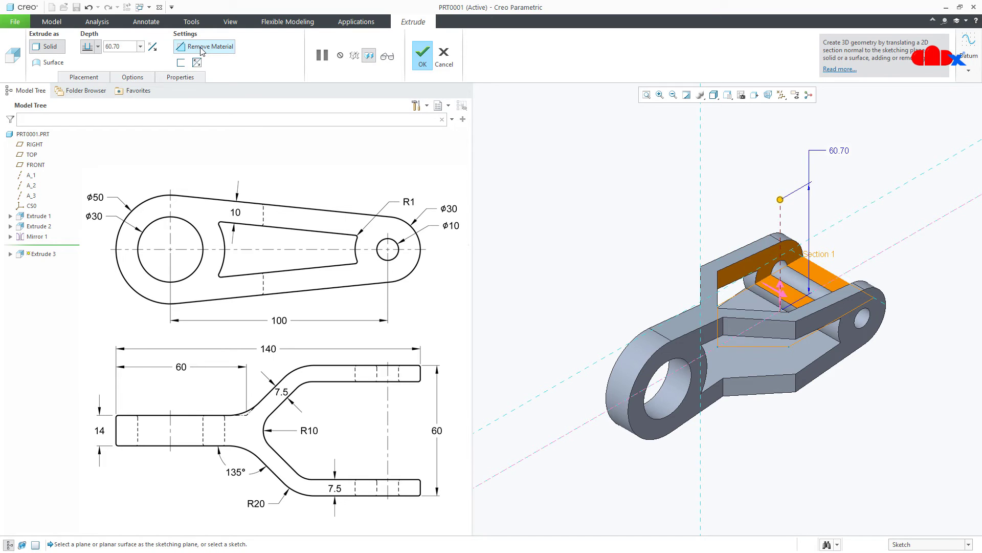
pyautogui.click(132, 77)
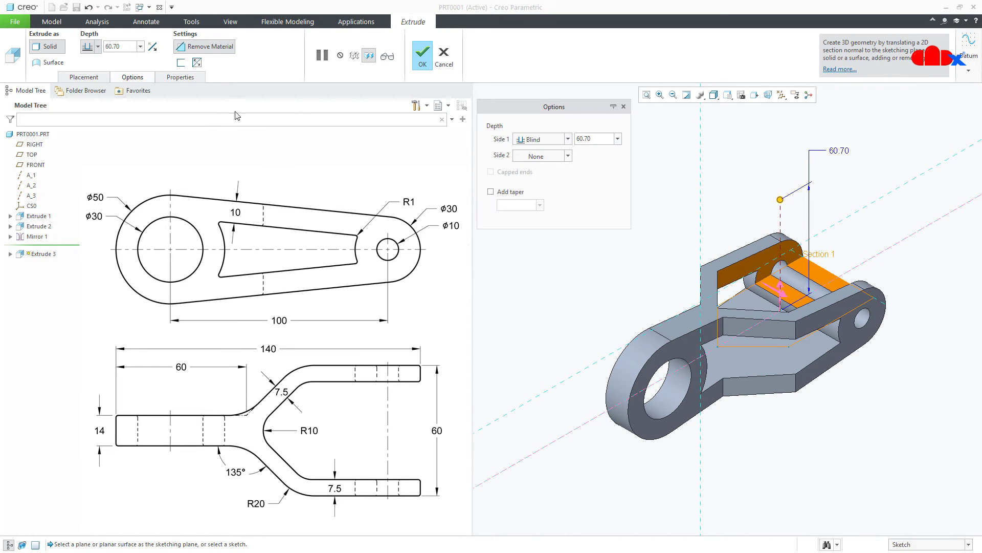
pyautogui.click(535, 139)
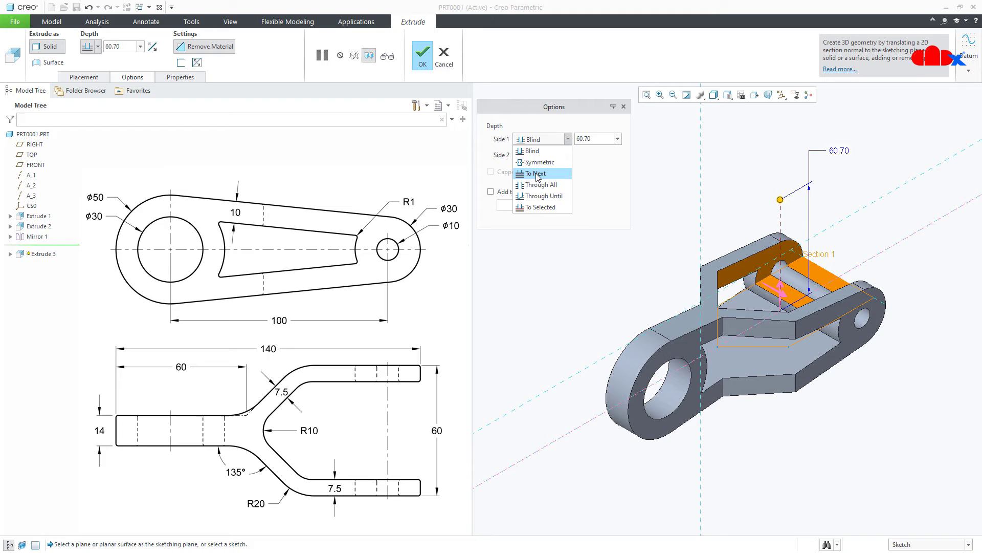
pyautogui.click(537, 172)
pyautogui.click(544, 156)
pyautogui.click(542, 179)
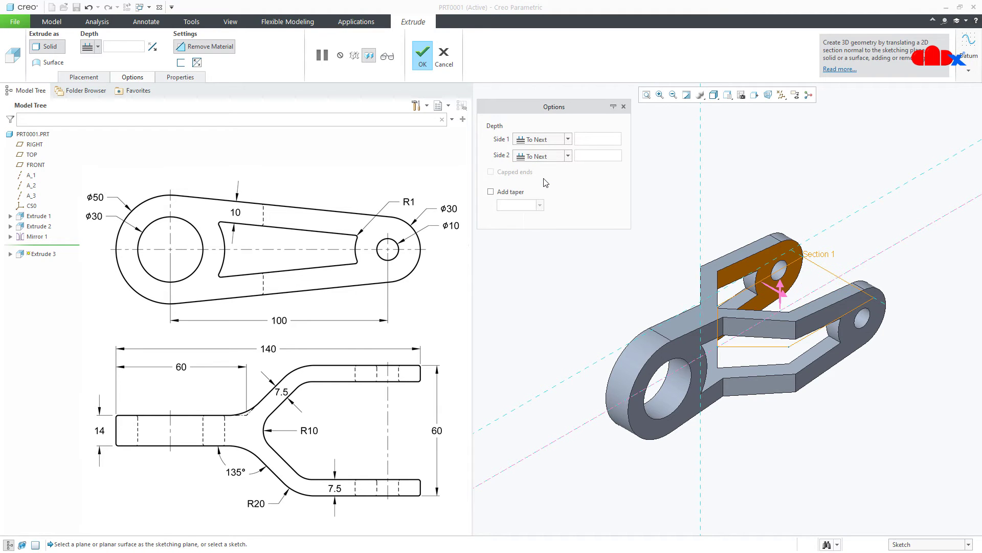
pyautogui.click(426, 61)
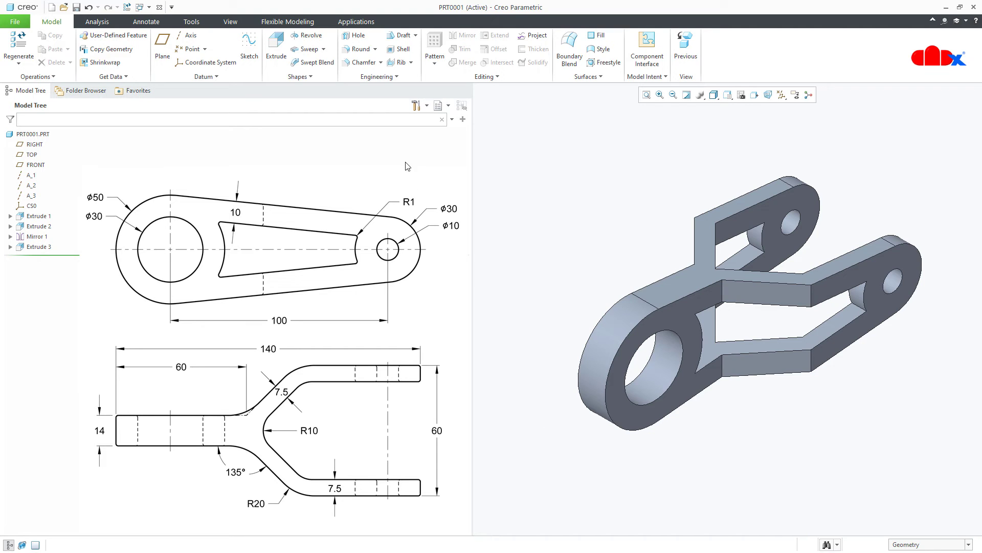
# Start a round and select the inner edges where the fork arms join the body
pyautogui.click(359, 48)
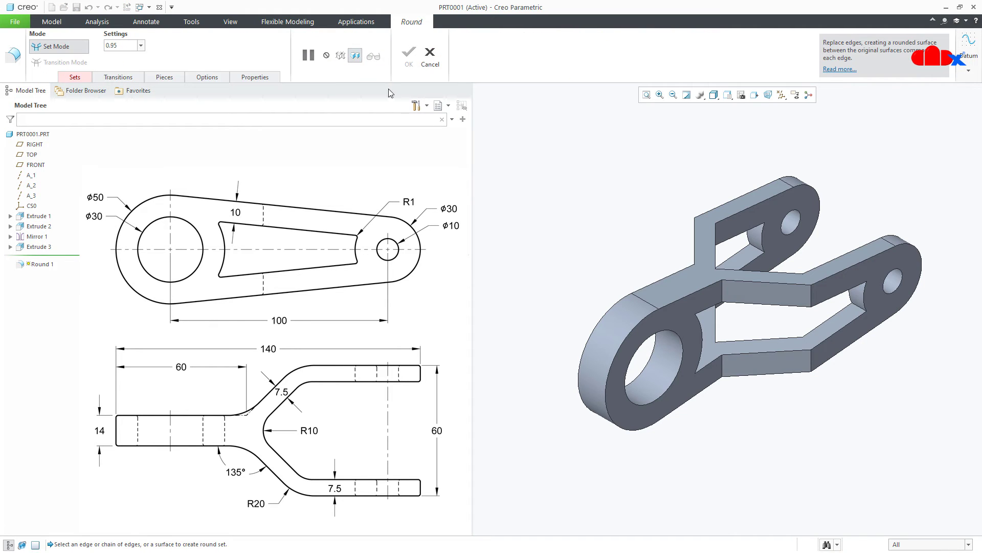
pyautogui.click(722, 301)
pyautogui.click(722, 300)
pyautogui.moveTo(722, 299)
pyautogui.mouseDown(button='middle')
pyautogui.moveTo(785, 307)
pyautogui.moveTo(806, 320)
pyautogui.moveTo(800, 336)
pyautogui.mouseUp(button='middle')
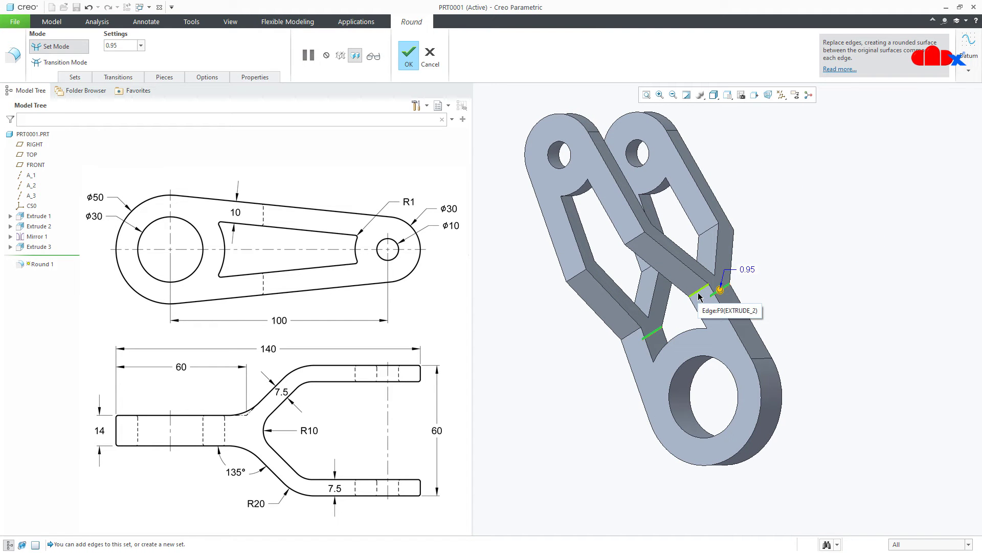
pyautogui.keyDown('ctrl'); pyautogui.click(698, 296); pyautogui.keyUp('ctrl')
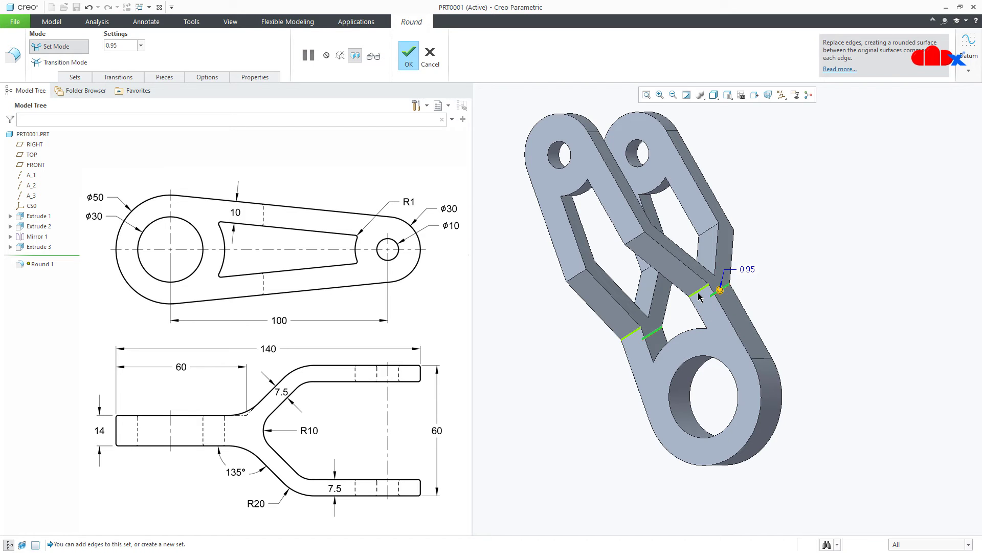
pyautogui.moveTo(698, 294)
pyautogui.mouseDown(button='middle')
pyautogui.moveTo(659, 310)
pyautogui.moveTo(592, 287)
pyautogui.moveTo(616, 310)
pyautogui.mouseUp(button='middle')
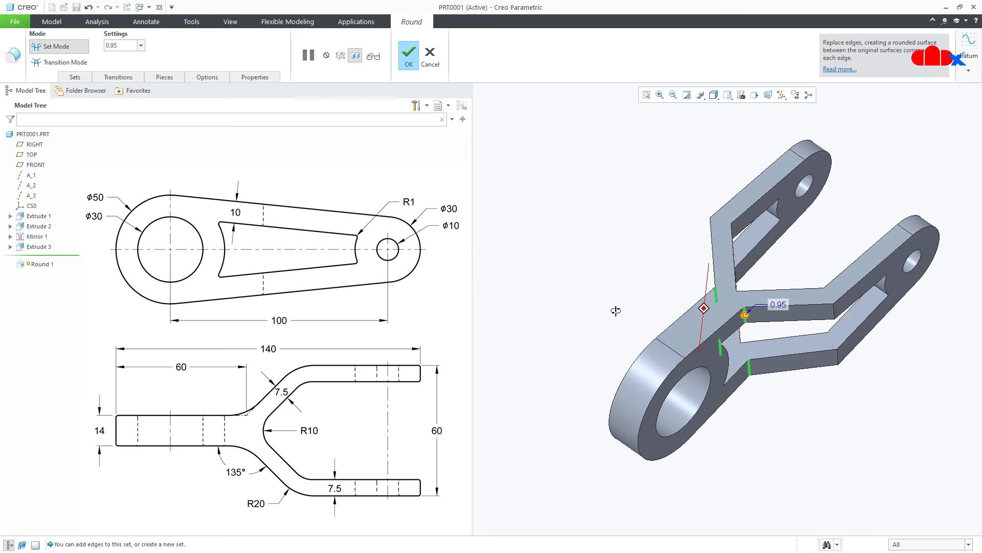
pyautogui.keyDown('ctrl'); pyautogui.click(835, 317); pyautogui.keyUp('ctrl')
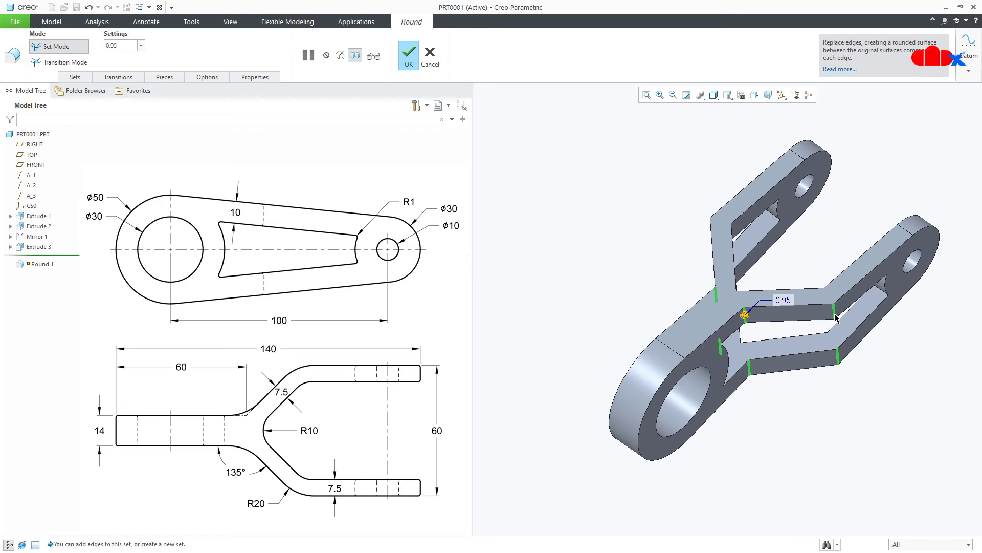
pyautogui.moveTo(835, 318); pyautogui.dragTo(853, 333, button='middle')
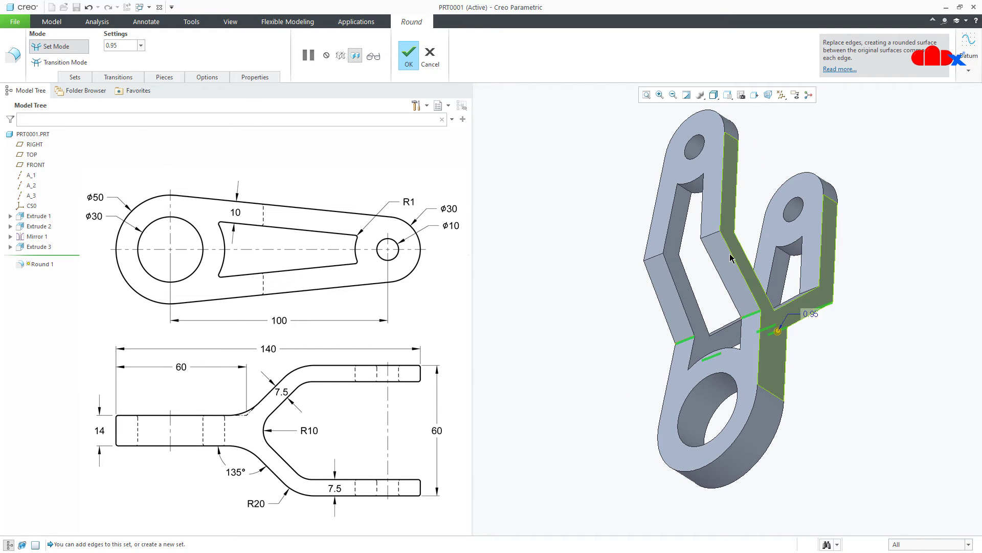
pyautogui.keyDown('ctrl'); pyautogui.click(711, 237); pyautogui.keyUp('ctrl')
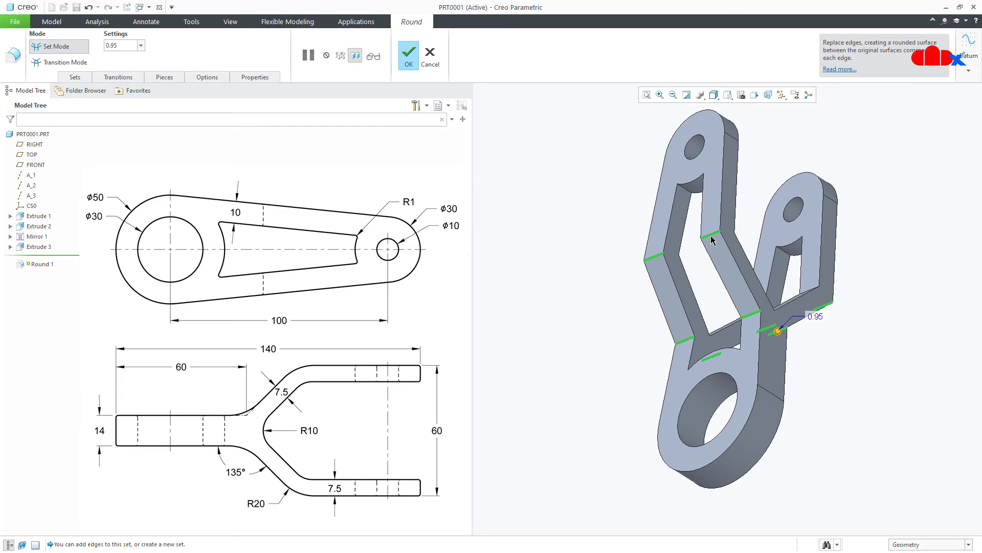
pyautogui.moveTo(691, 286); pyautogui.dragTo(682, 253, button='middle')
# Set the round radius to 20 and finish Round 1
pyautogui.doubleClick(805, 305)
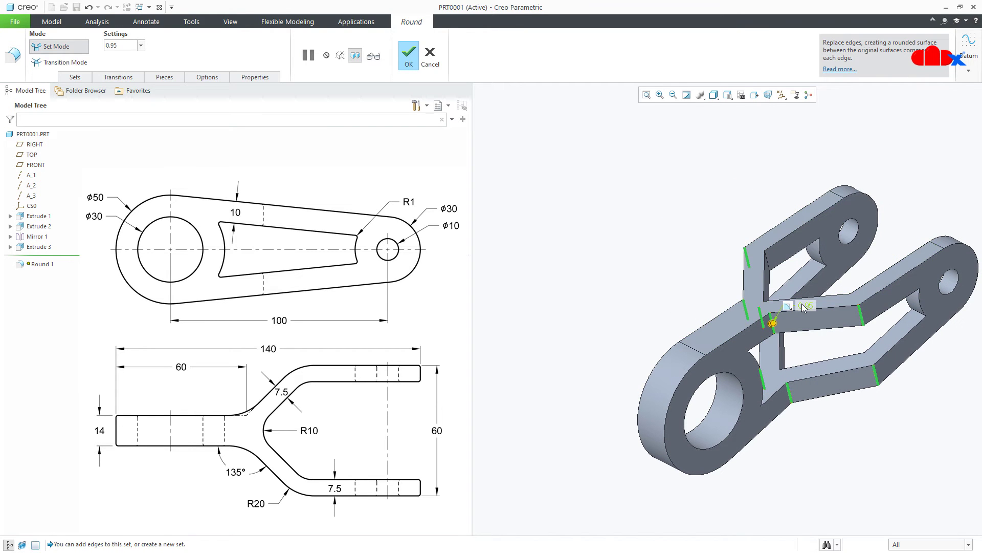
pyautogui.press('Return')
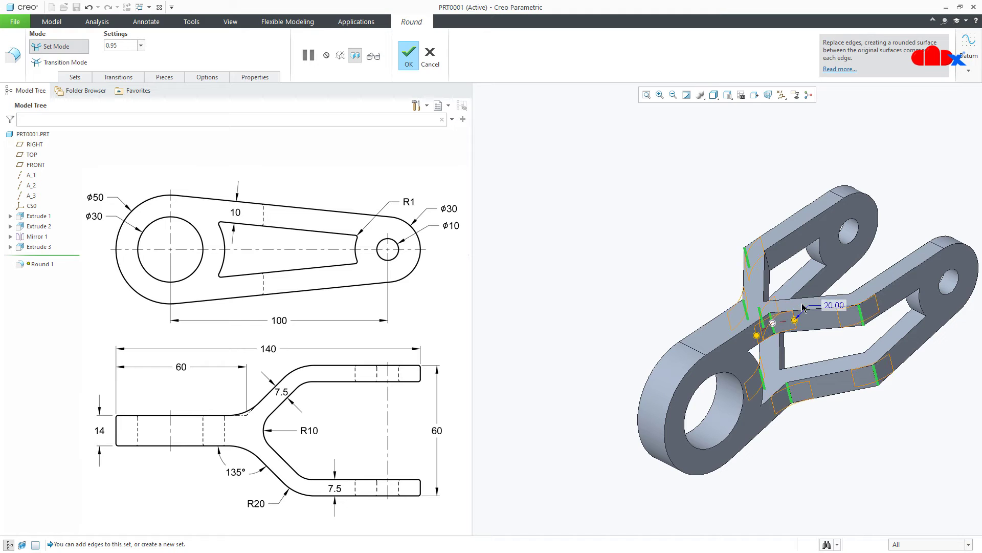
pyautogui.moveTo(803, 307); pyautogui.dragTo(804, 309, button='middle')
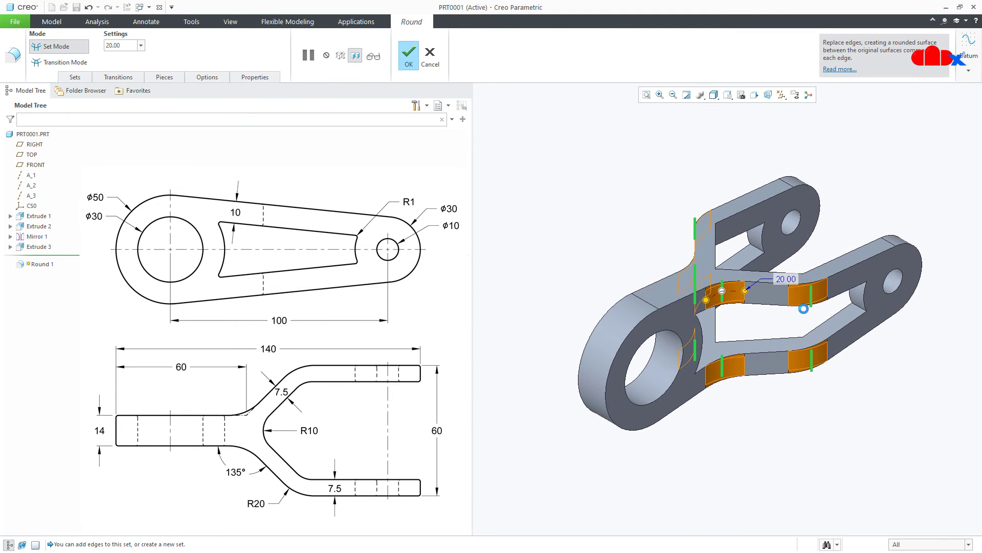
pyautogui.middleClick(822, 406)
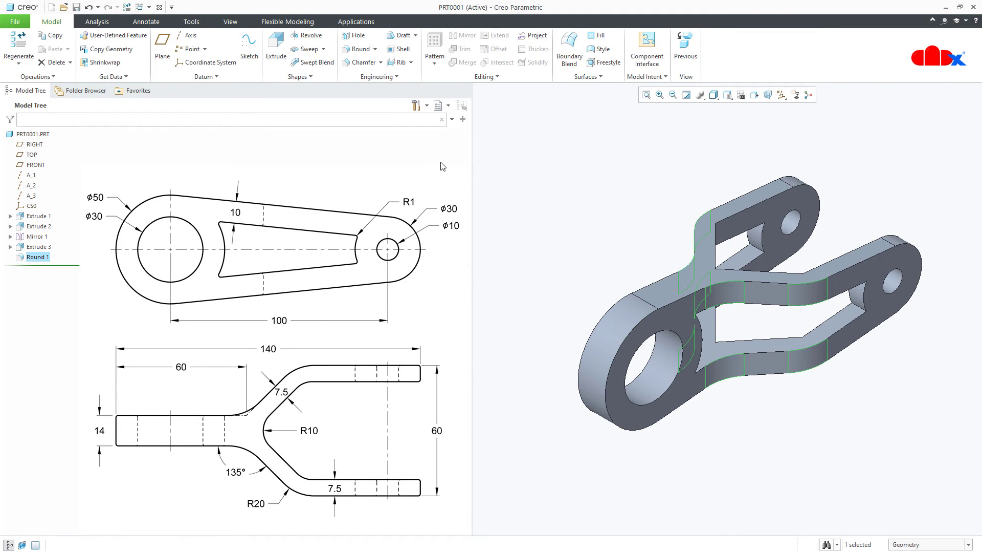
# Start a second round on the inner fork slot edge and begin editing its 20.00 radius
pyautogui.click(358, 50)
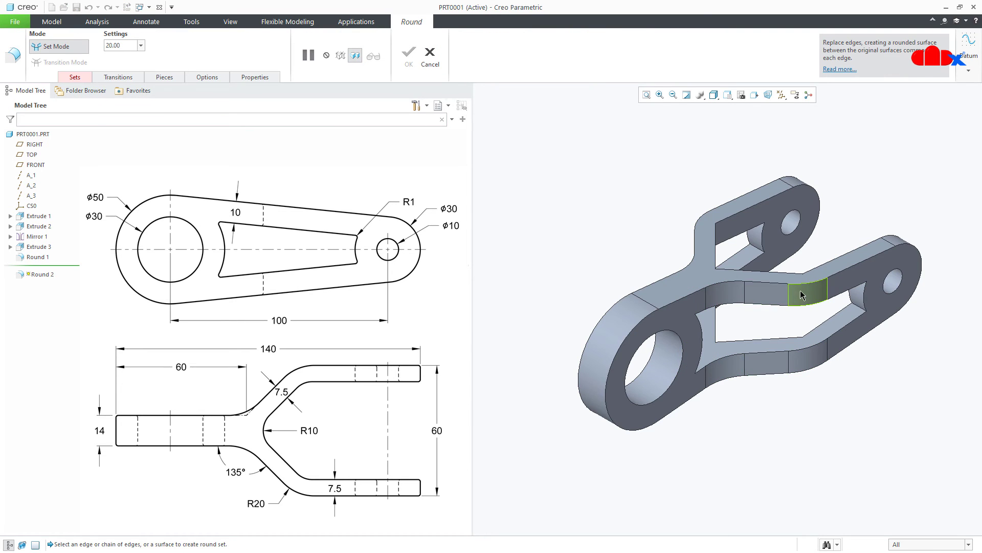
pyautogui.moveTo(806, 294); pyautogui.dragTo(761, 362, button='middle')
pyautogui.scroll(3, 747, 307)
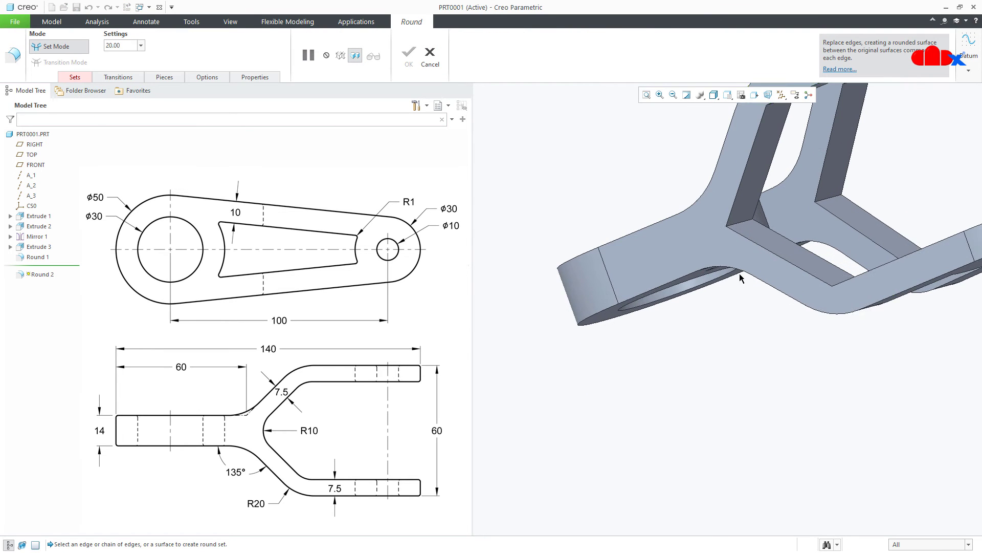
pyautogui.click(742, 224)
pyautogui.moveTo(742, 224); pyautogui.dragTo(811, 181, button='middle')
pyautogui.hotkey('ctrl', 'd')
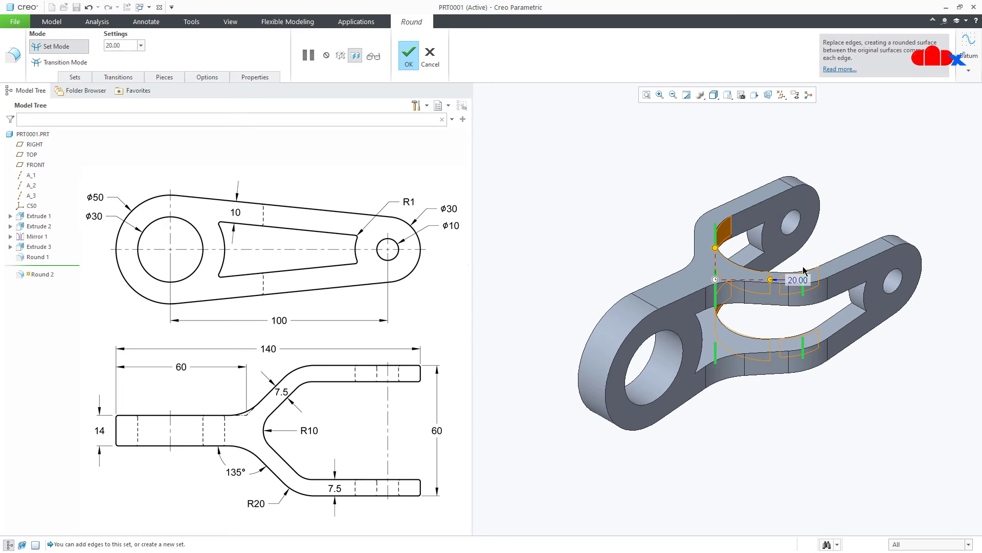
pyautogui.doubleClick(797, 277)
# Set Round 2's radius to 10 and finish it
pyautogui.write('10')
pyautogui.press('Return')
pyautogui.middleClick(811, 333)
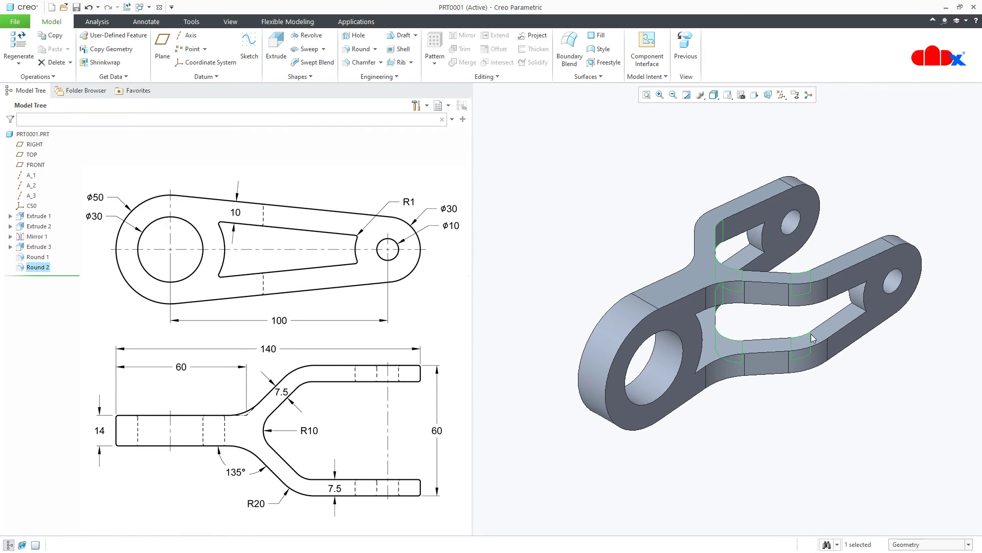
pyautogui.click(829, 452)
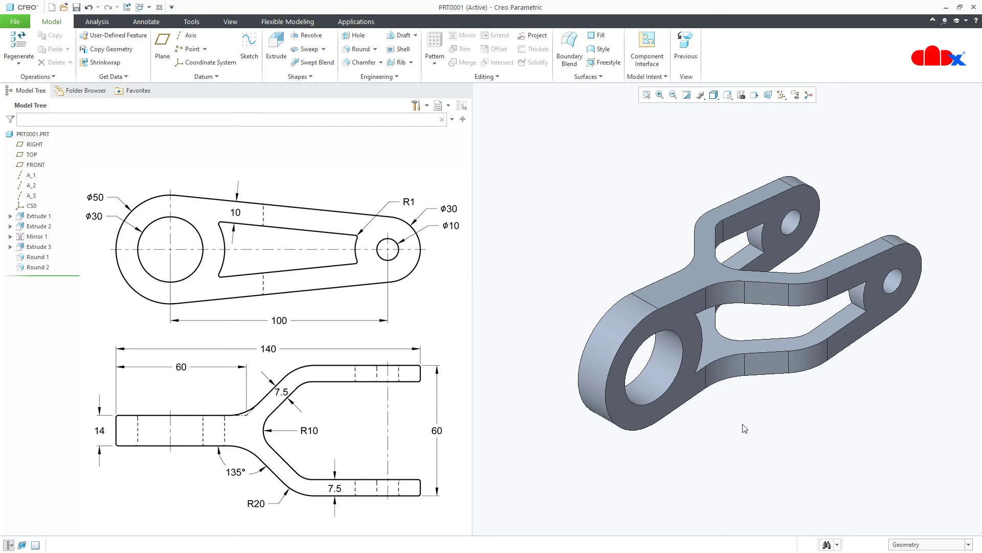
# Apply an Auto Round with convex radius 1 to all remaining edges
pyautogui.click(376, 51)
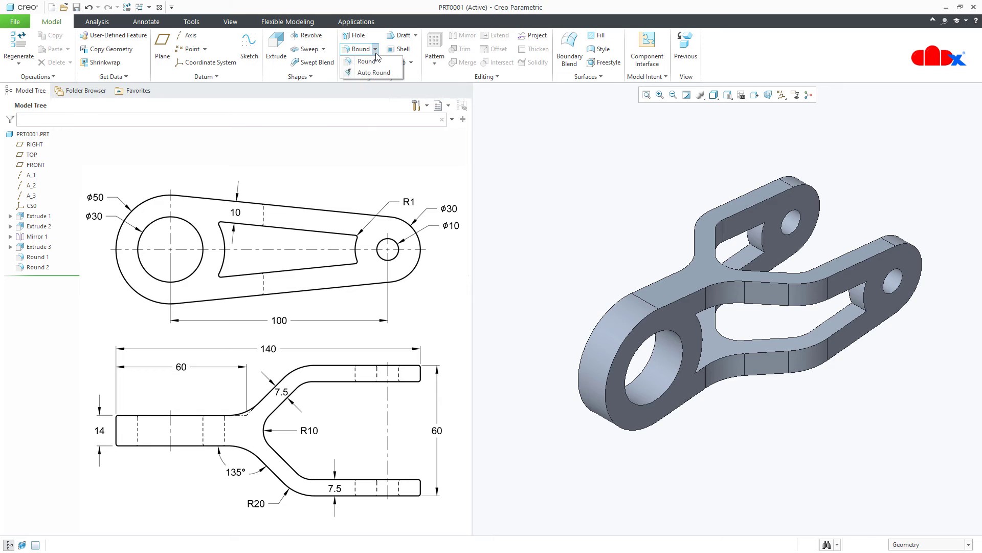
pyautogui.click(377, 73)
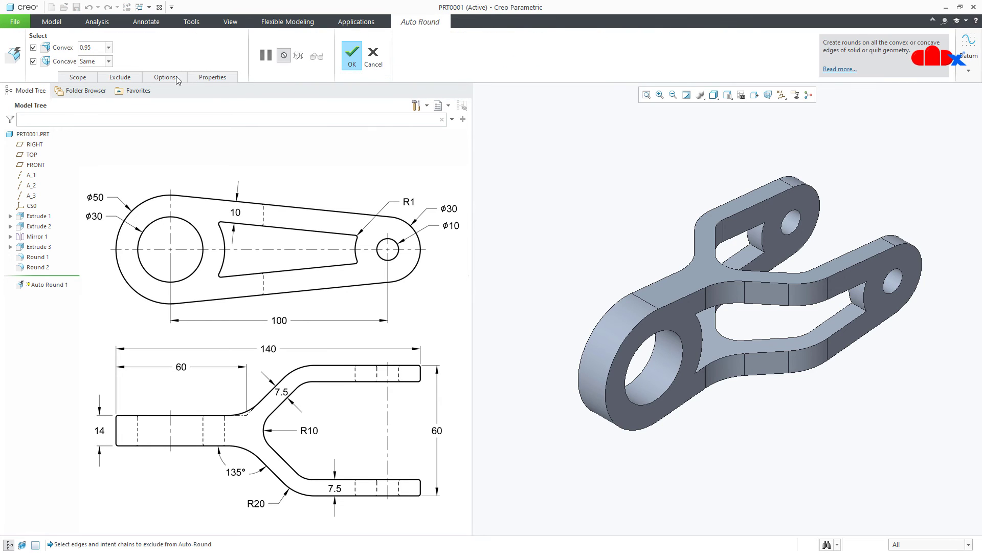
pyautogui.click(102, 48)
pyautogui.write('1')
pyautogui.press('Return')
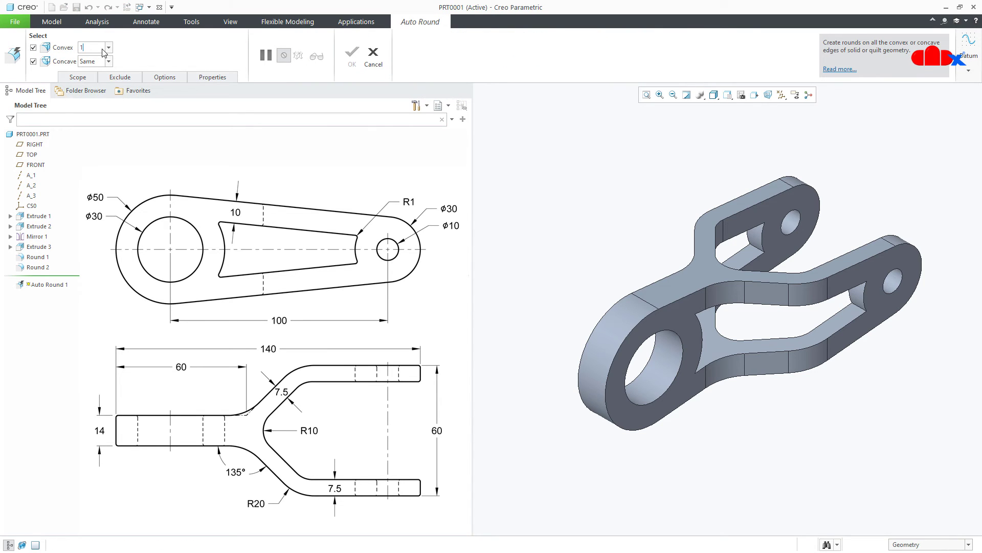
pyautogui.click(349, 64)
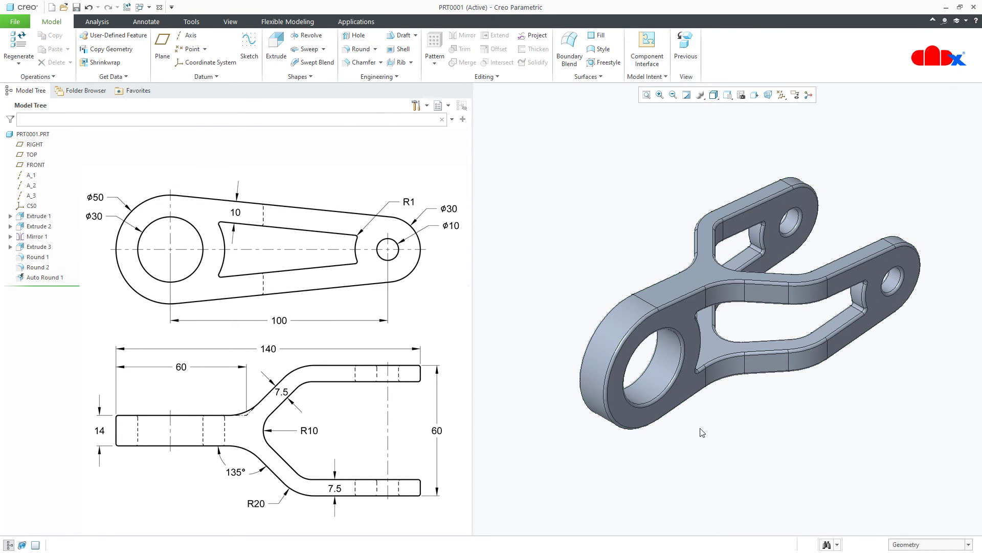
pyautogui.moveTo(702, 432)
pyautogui.mouseDown(button='middle')
pyautogui.moveTo(716, 417)
pyautogui.moveTo(667, 403)
pyautogui.moveTo(693, 410)
pyautogui.moveTo(750, 497)
pyautogui.moveTo(715, 416)
pyautogui.mouseUp(button='middle')
pyautogui.click(647, 385)
pyautogui.doubleClick(648, 386)
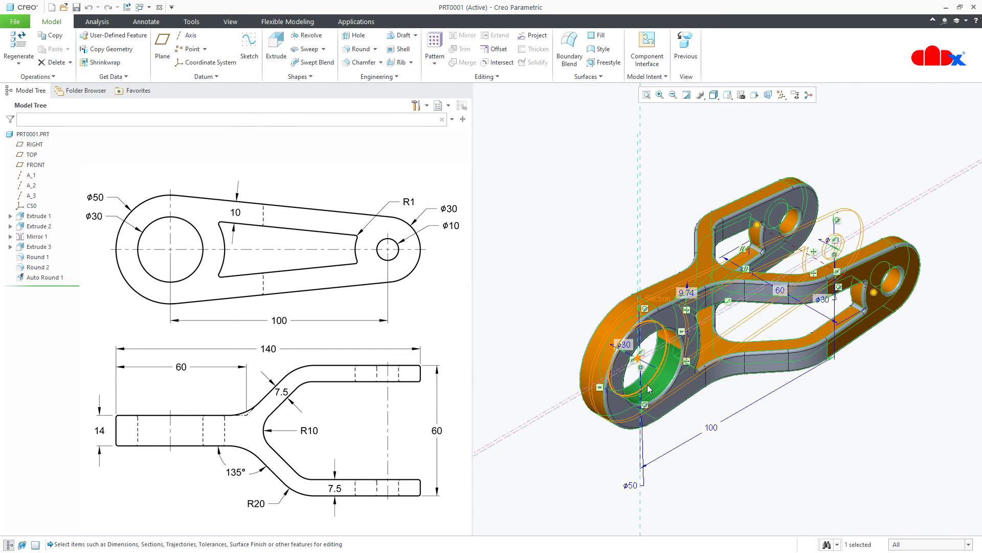
pyautogui.doubleClick(633, 486)
pyautogui.write('60')
pyautogui.press('Return')
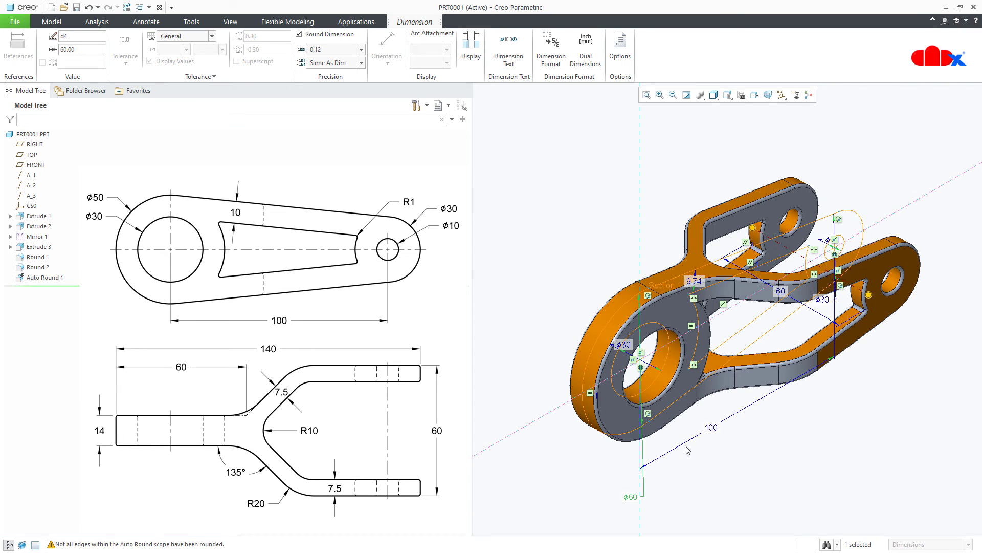
pyautogui.click(713, 430)
pyautogui.doubleClick(713, 430)
pyautogui.write('1')
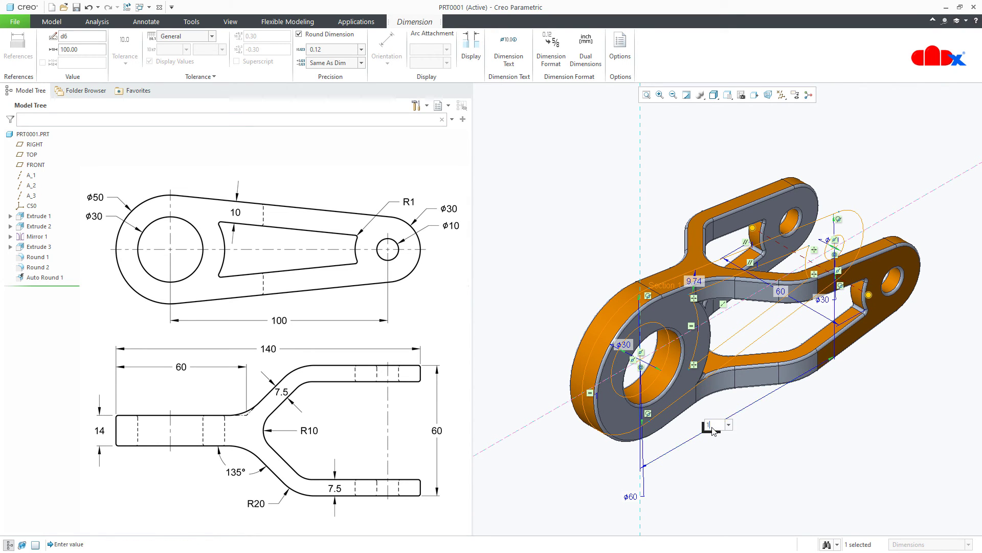
pyautogui.write('20')
pyautogui.press('Return')
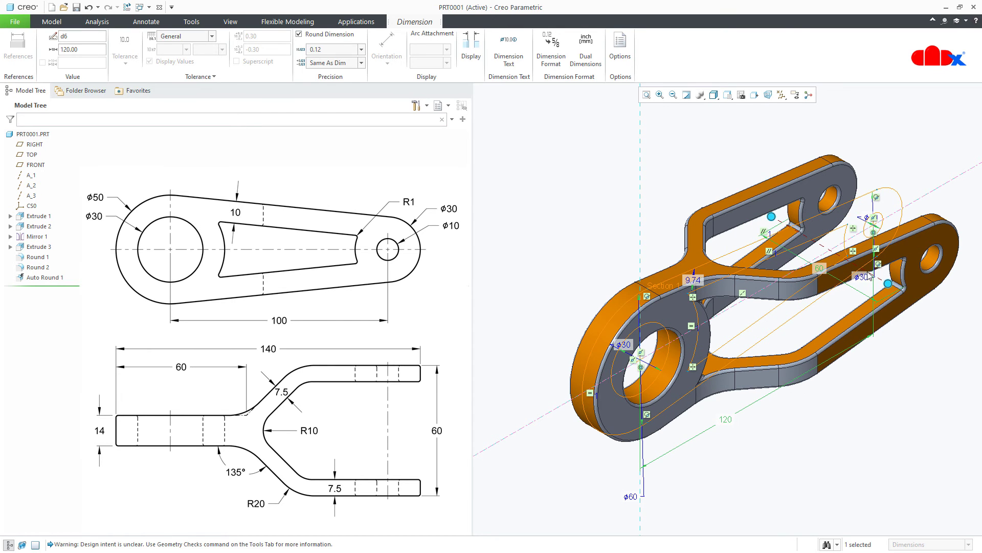
pyautogui.doubleClick(864, 281)
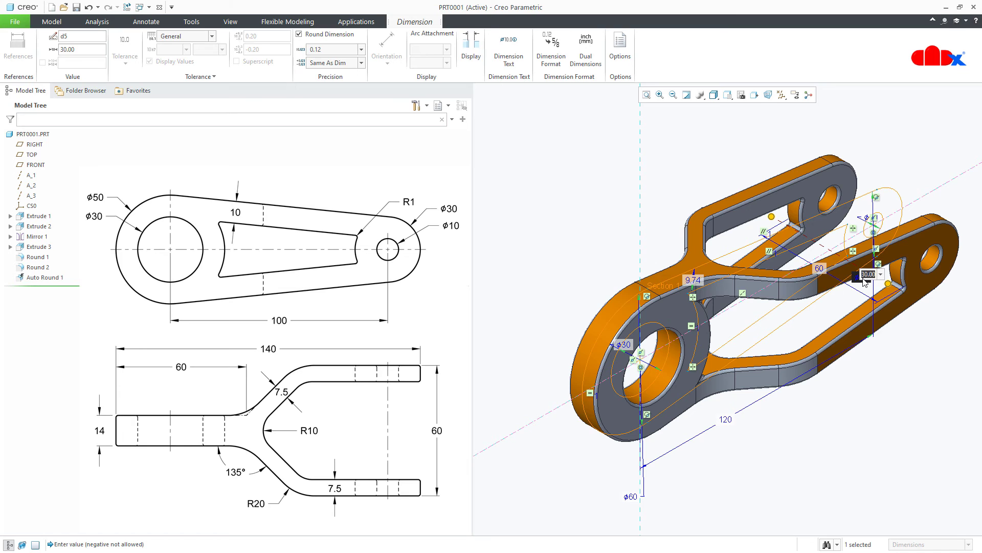
pyautogui.write('40')
pyautogui.press('Return')
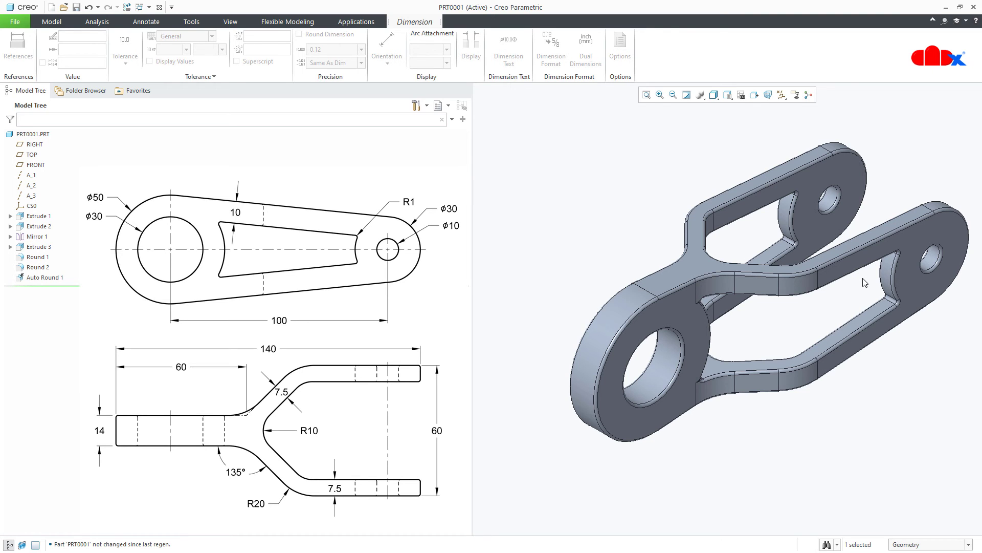
pyautogui.hotkey('ctrl', 'z')
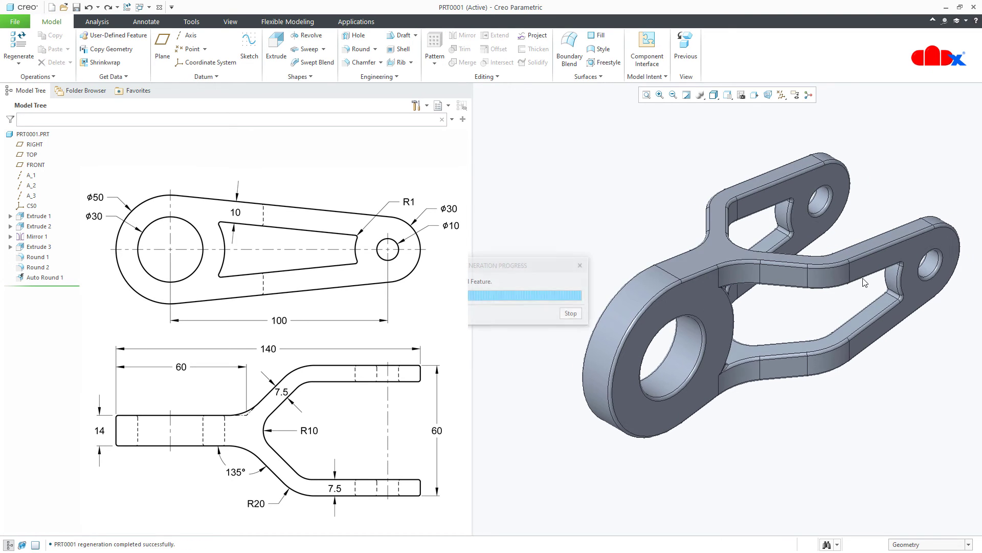
pyautogui.hotkey('ctrl', 'z')
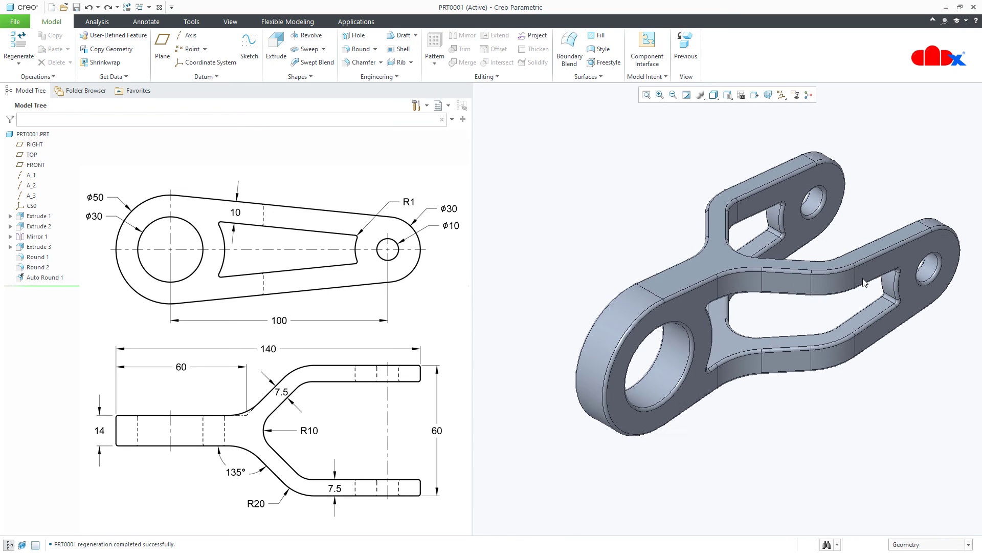
pyautogui.click(860, 289)
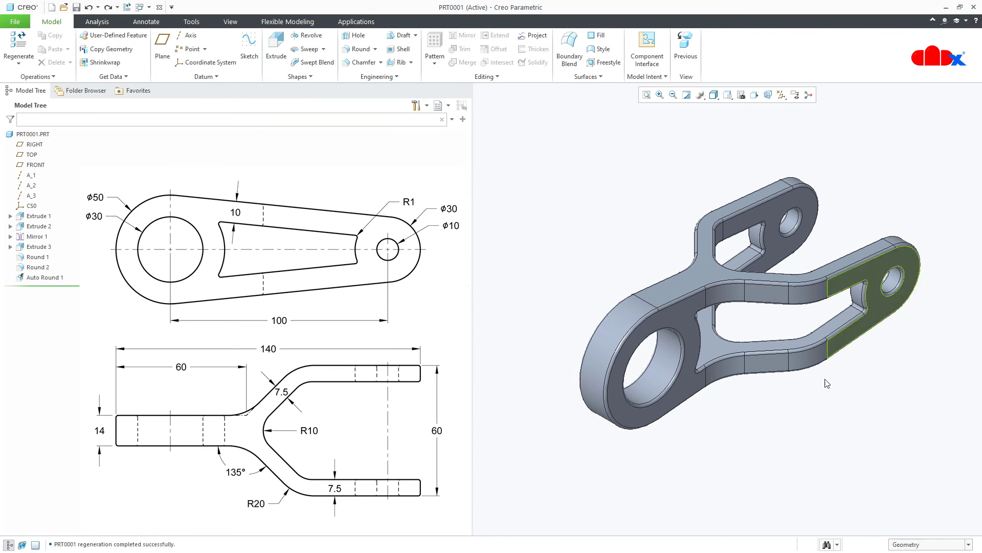
pyautogui.click(827, 383)
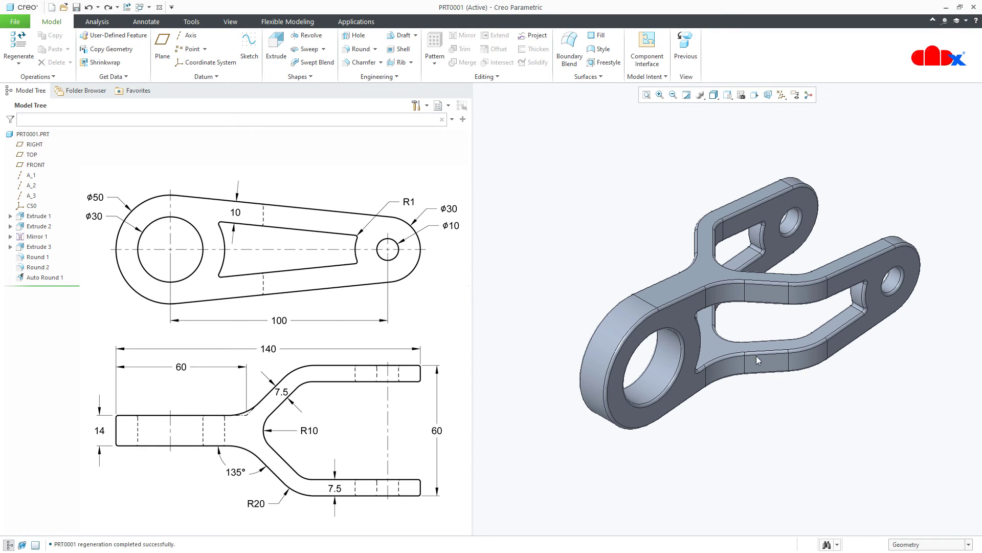
# Switch to Render Studio from Applications
pyautogui.scroll(1, 748, 328)
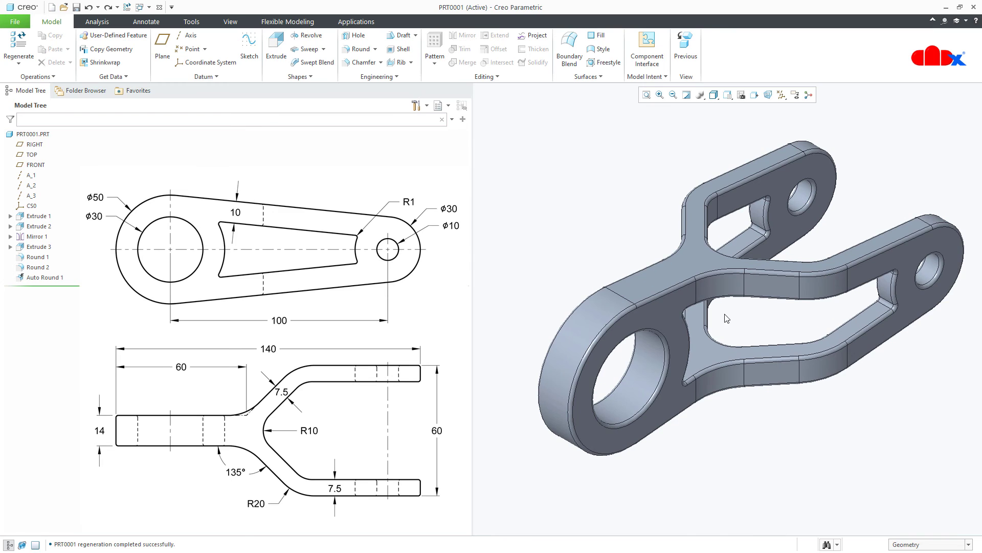
pyautogui.click(356, 23)
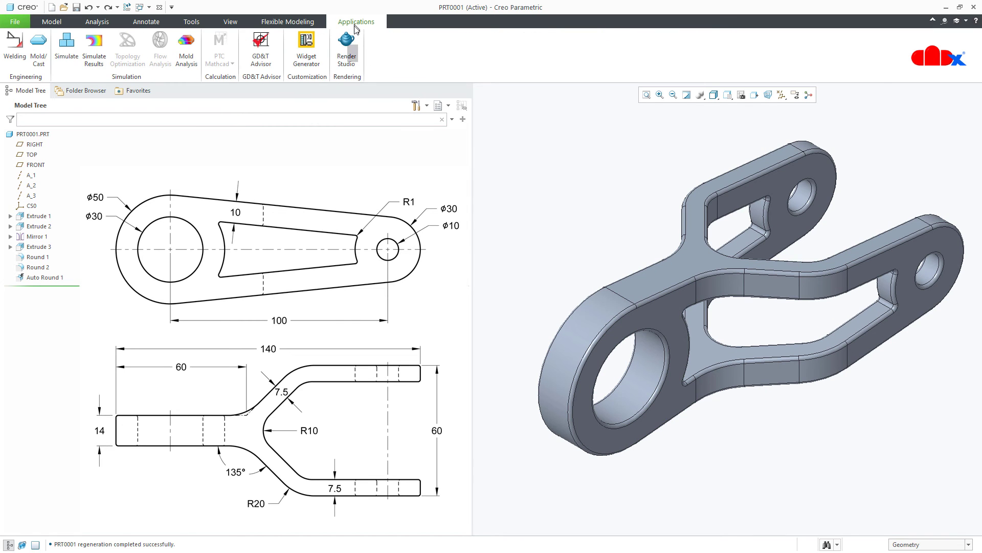
pyautogui.click(347, 45)
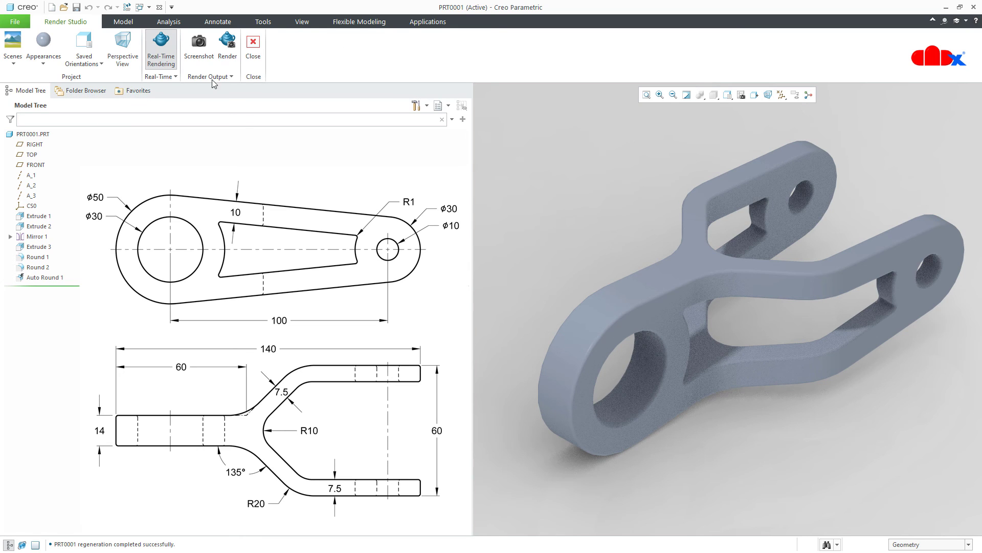
# Apply the chrome metal appearance to the whole part using the Part selection filter
pyautogui.click(43, 65)
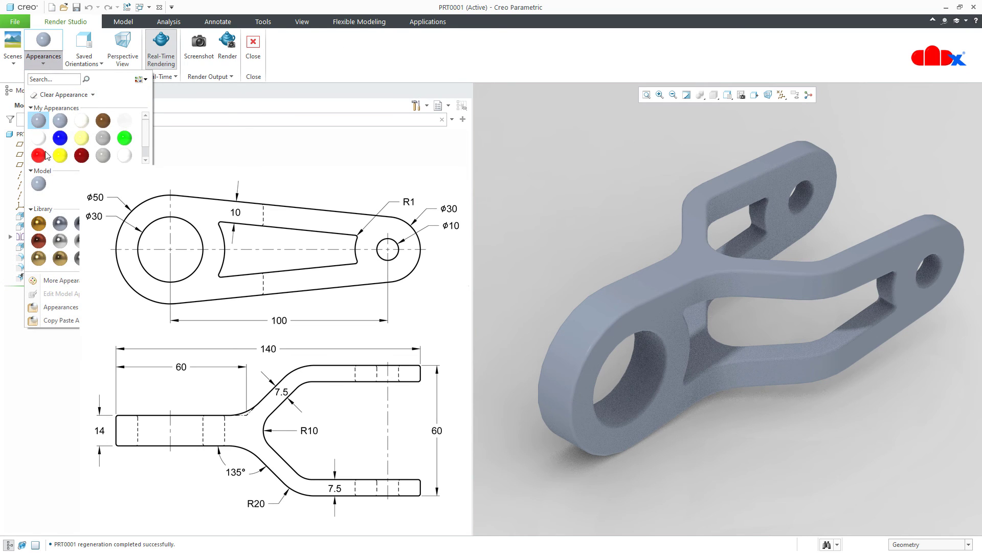
pyautogui.click(57, 241)
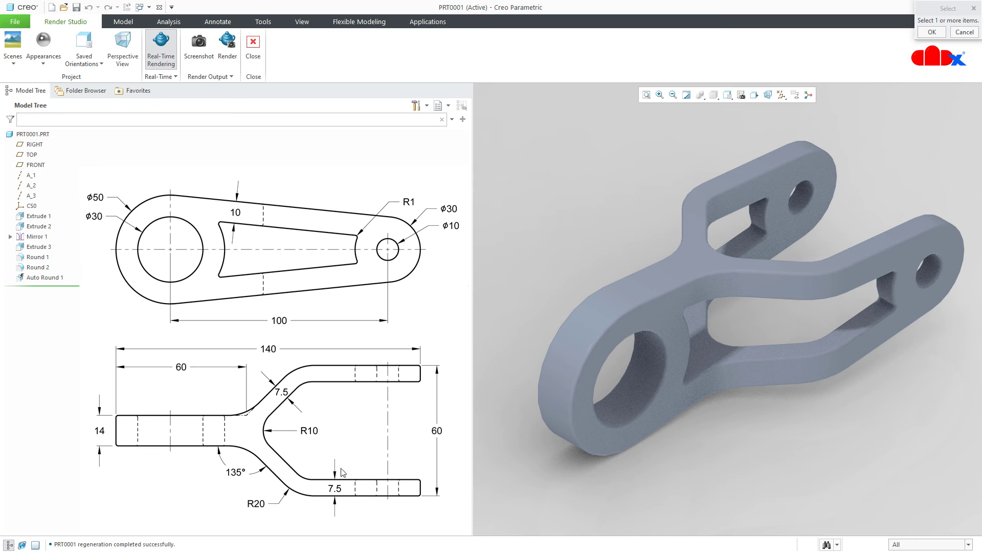
pyautogui.click(895, 546)
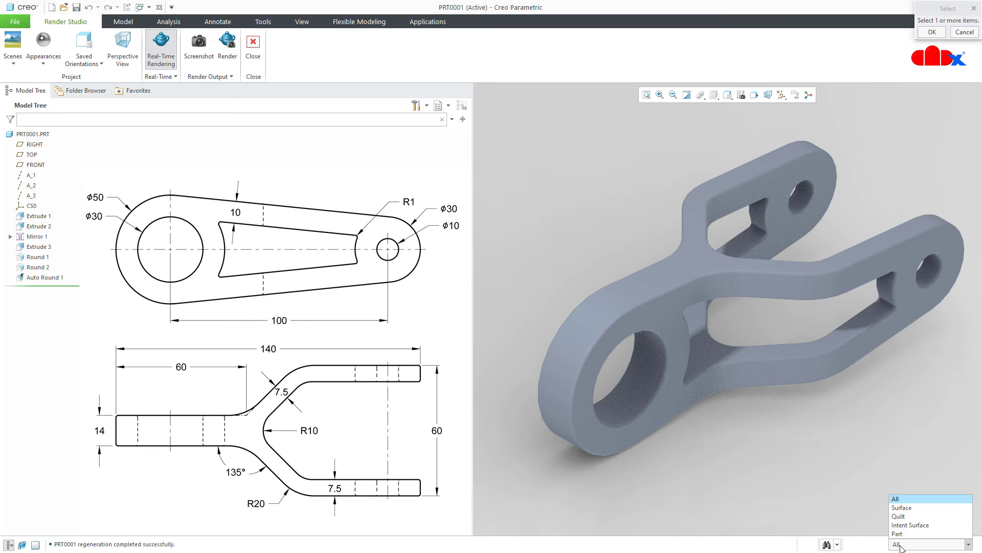
pyautogui.click(904, 533)
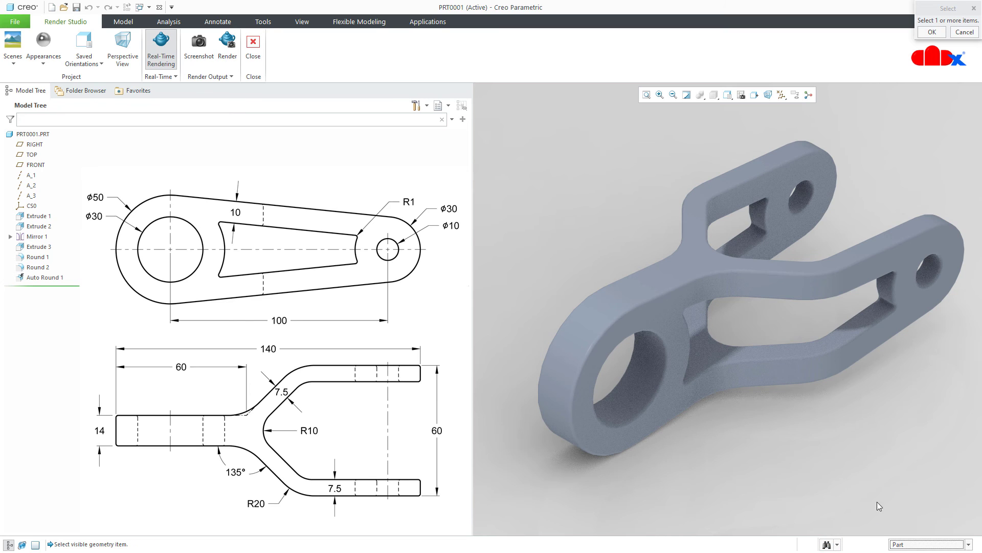
pyautogui.click(784, 366)
pyautogui.middleClick(783, 364)
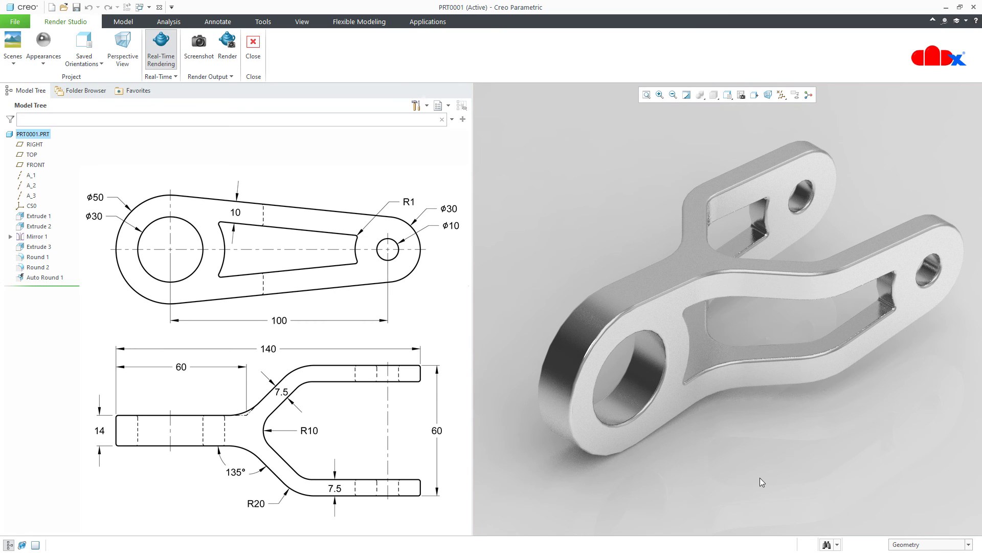
# Edit the model's chrome appearance colour to bright blue (RGB 15.8, 179.3, 247.6)
pyautogui.click(44, 61)
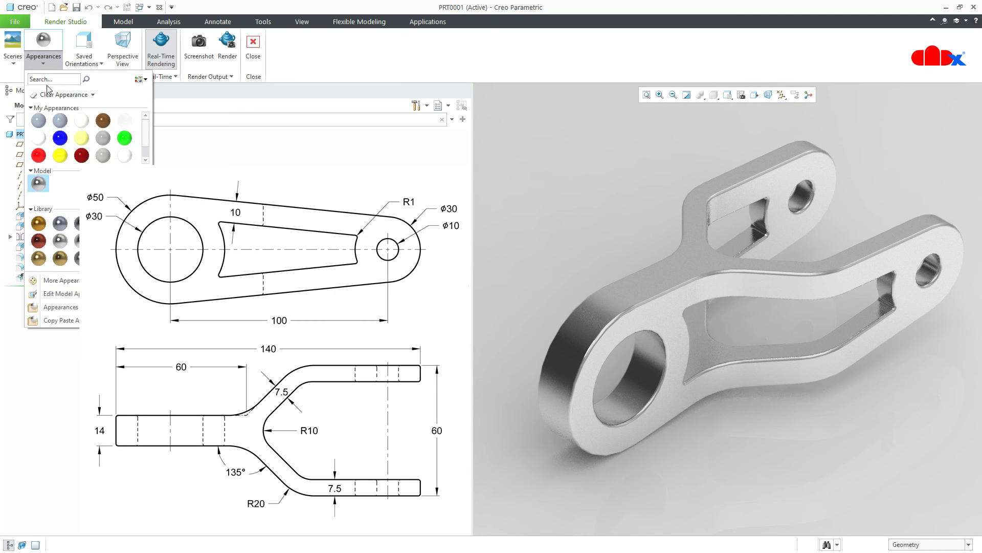
pyautogui.rightClick(43, 184)
pyautogui.click(64, 189)
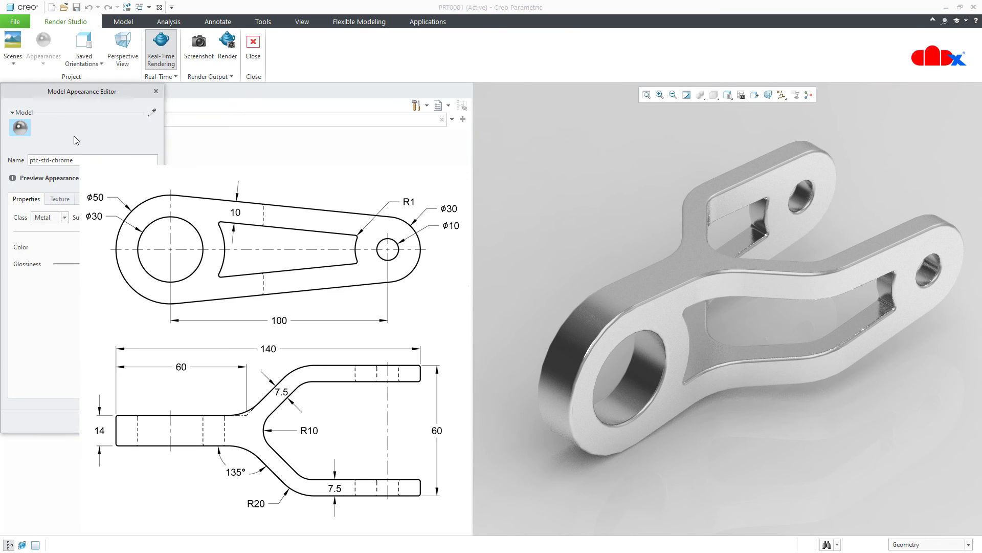
pyautogui.moveTo(86, 101); pyautogui.dragTo(580, 127)
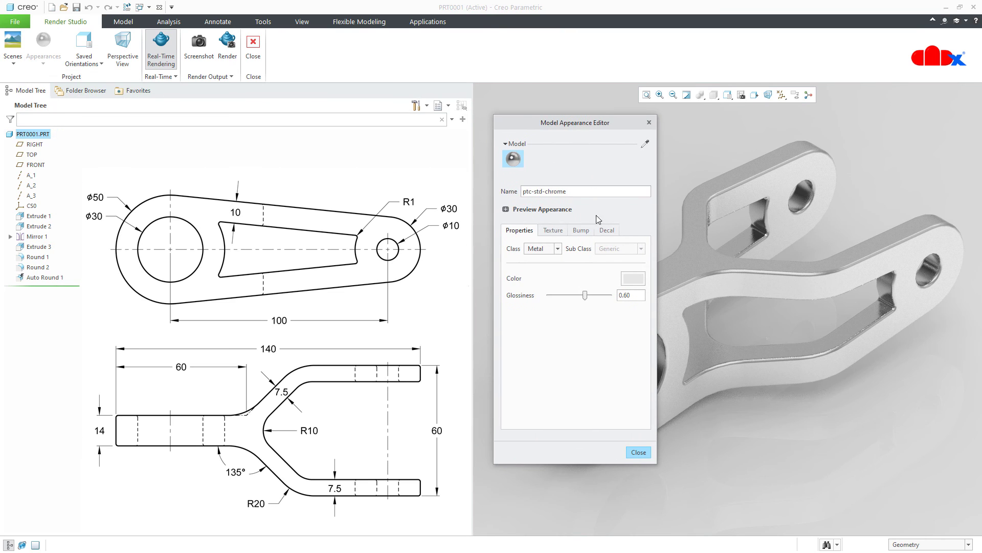
pyautogui.click(631, 281)
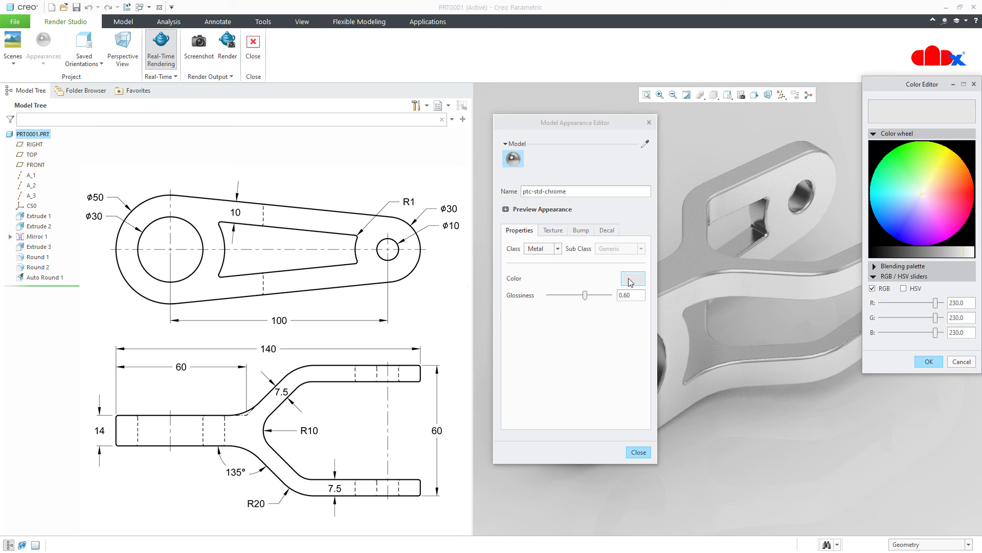
pyautogui.click(877, 204)
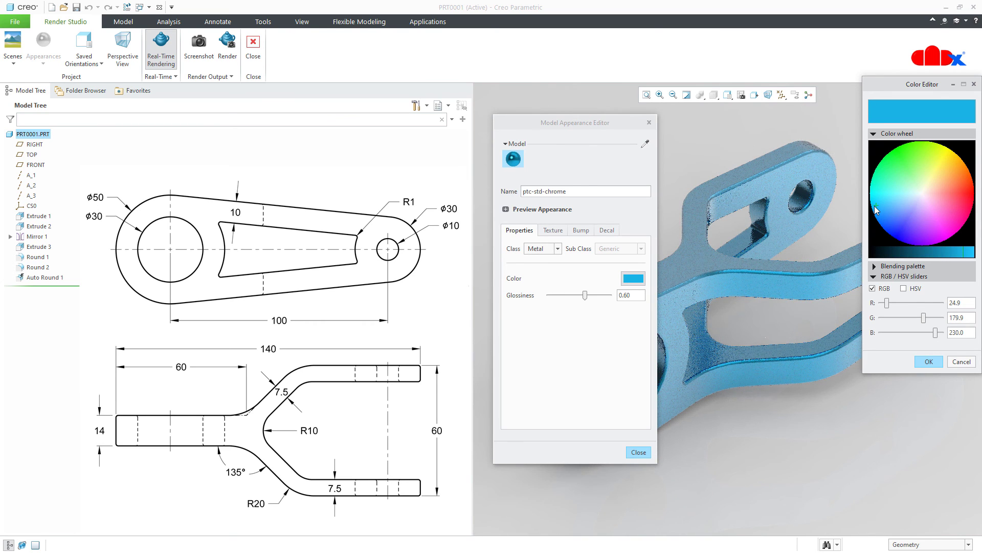
pyautogui.click(876, 207)
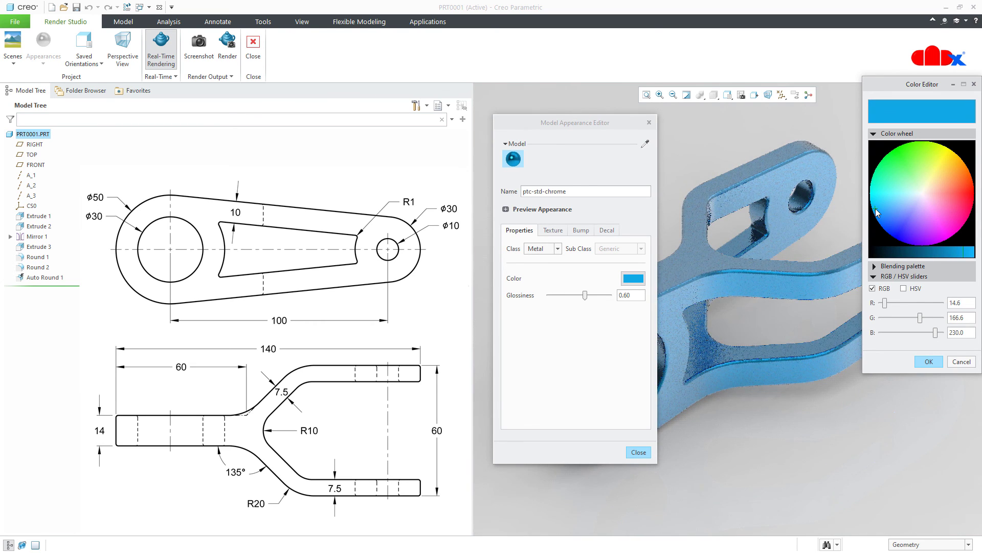
pyautogui.click(972, 252)
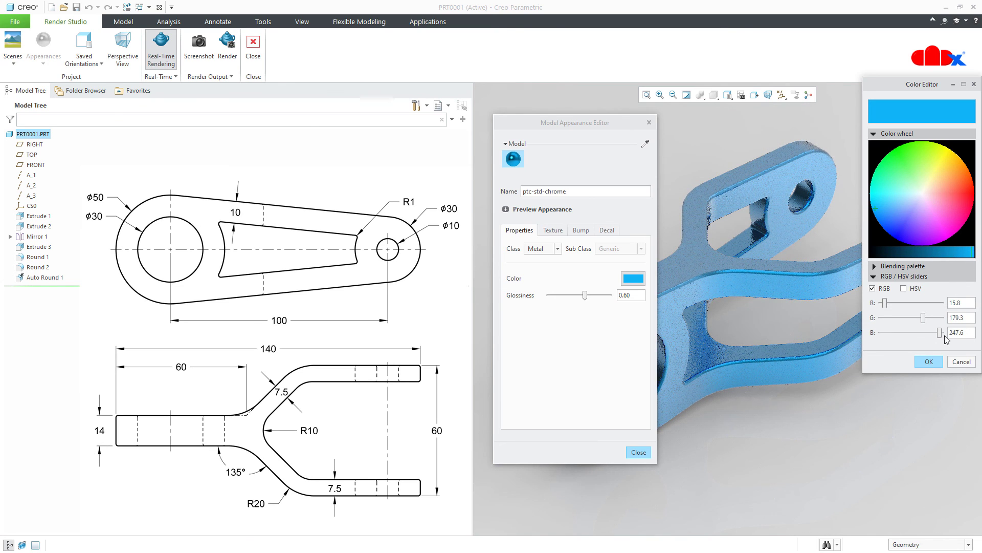
pyautogui.click(929, 361)
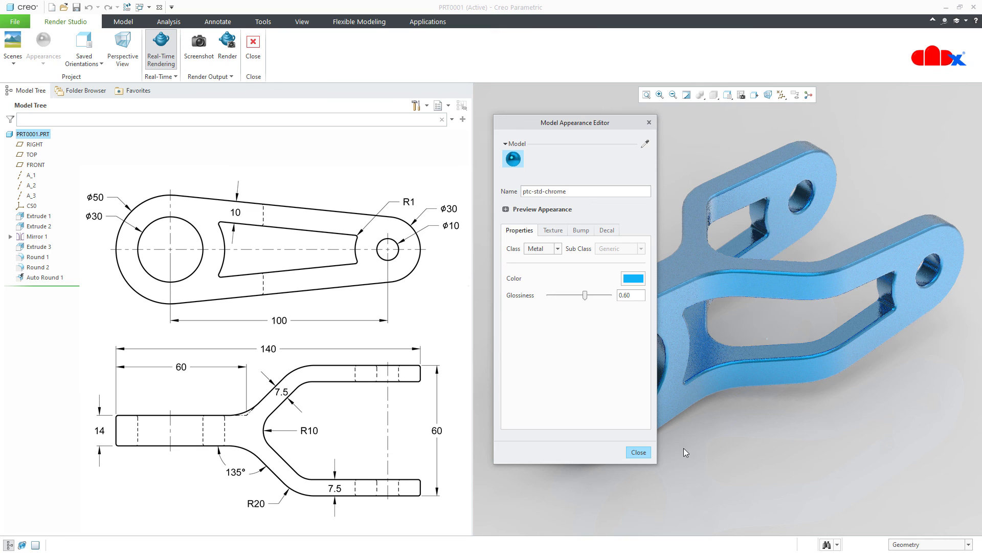
pyautogui.click(639, 452)
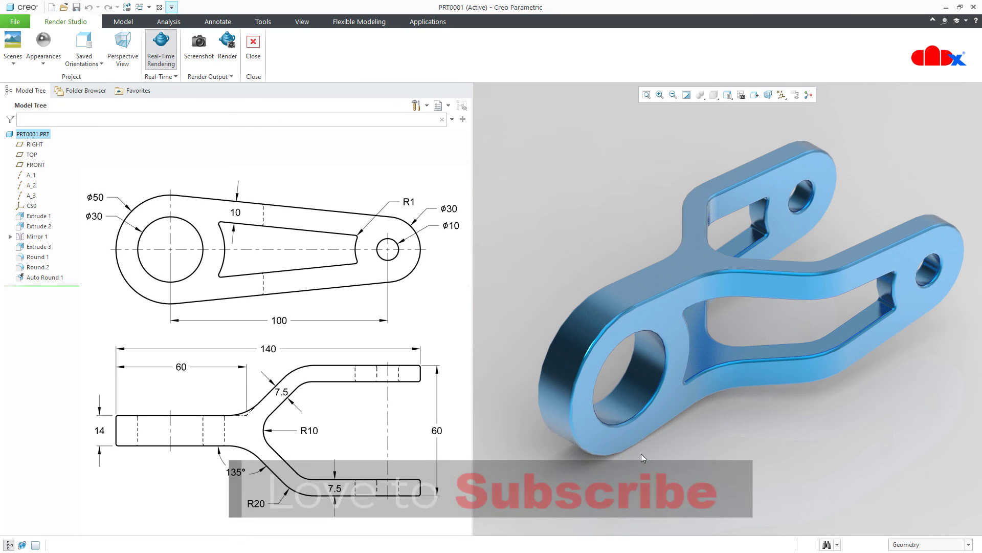
pyautogui.click(198, 49)
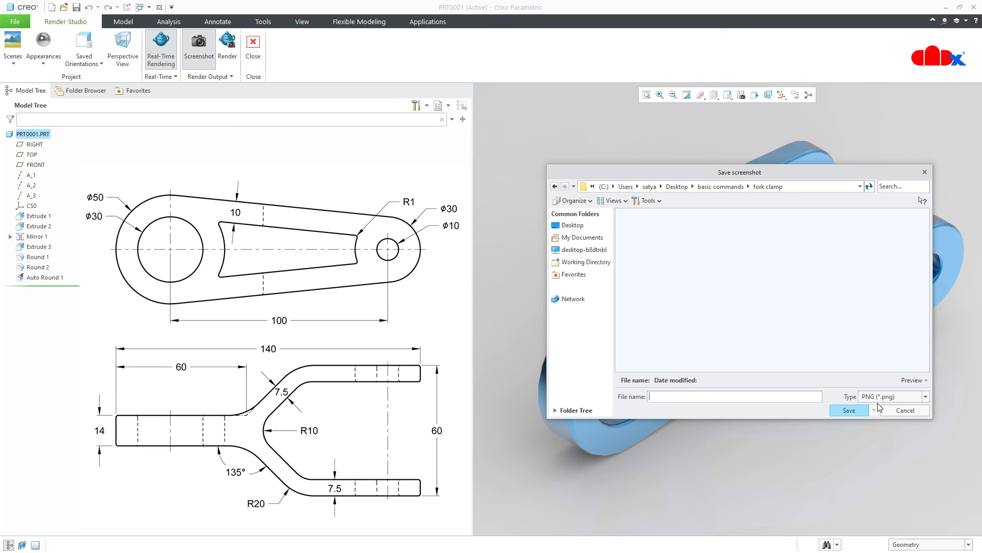
pyautogui.click(887, 413)
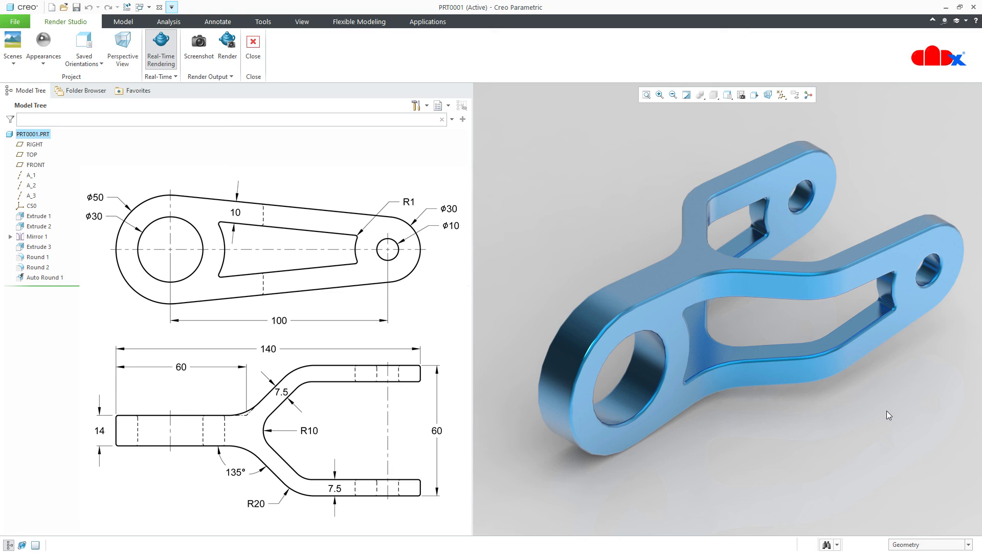
# Render the fork clamp at 1920 x 1705 to the JPEG file creo.jpg
pyautogui.click(229, 63)
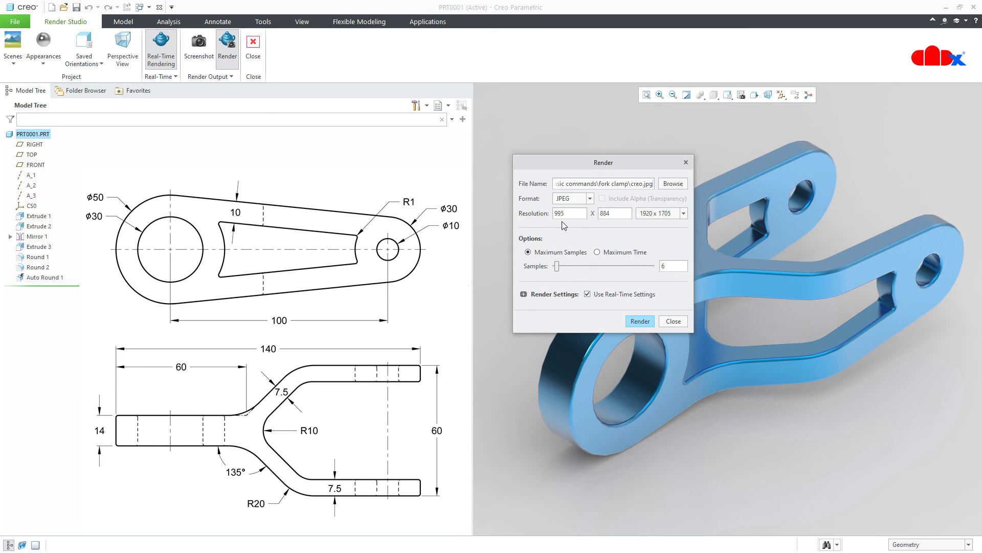
pyautogui.click(684, 213)
pyautogui.click(685, 212)
pyautogui.click(524, 295)
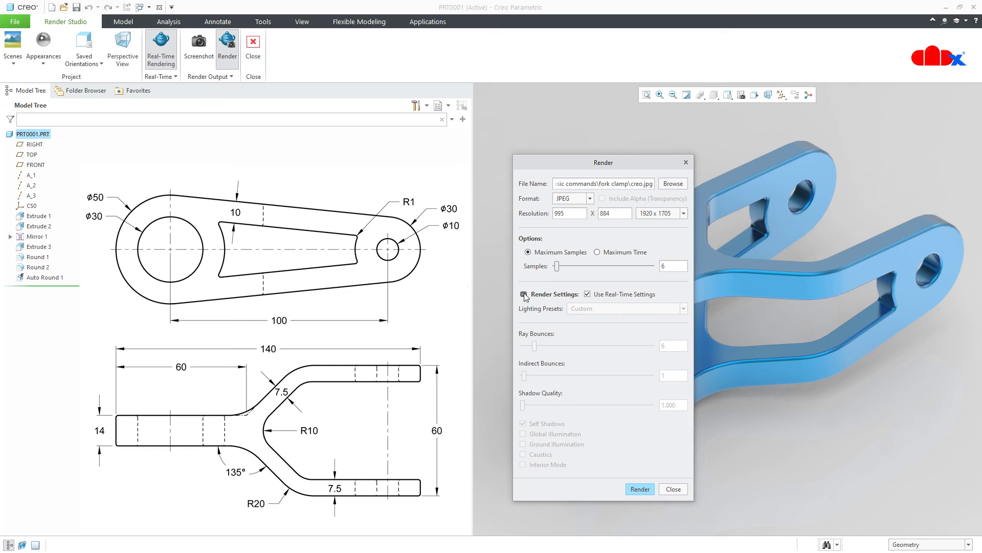
pyautogui.click(524, 294)
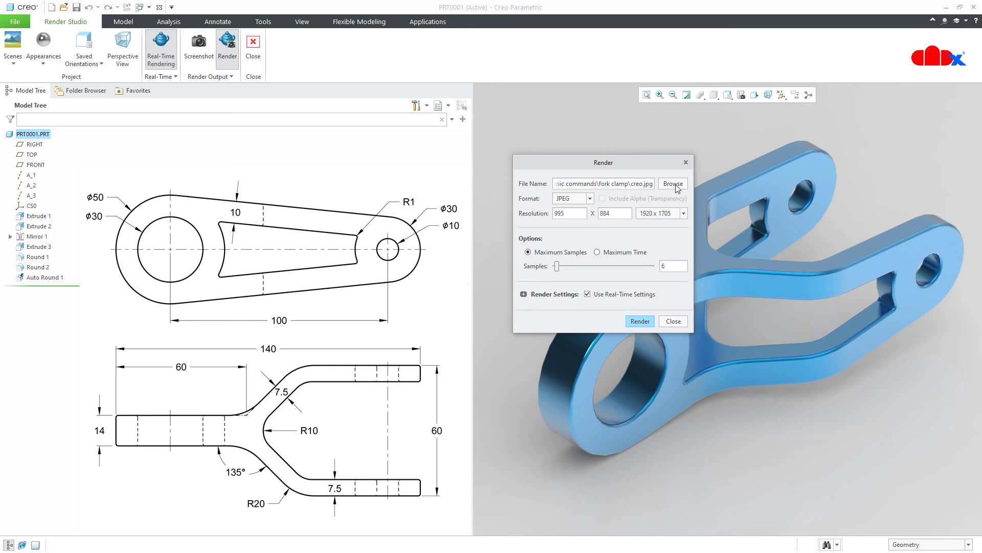
pyautogui.click(638, 320)
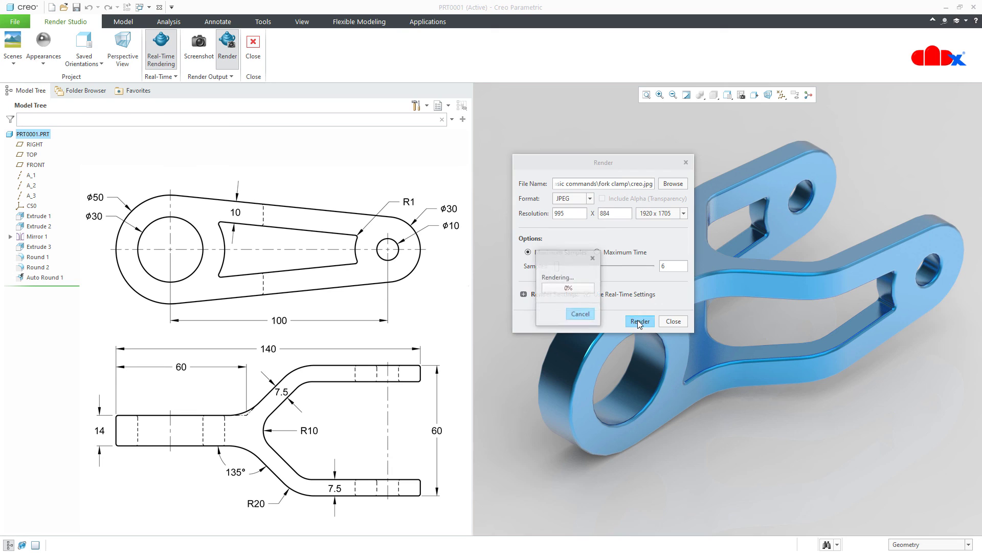
pyautogui.click(668, 321)
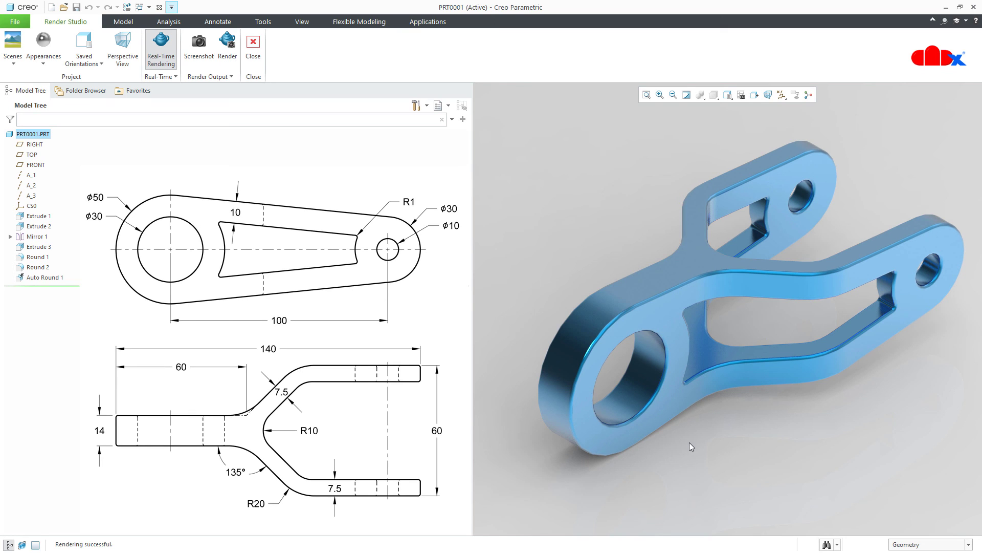
# Close Render Studio to return to the Model tab
pyautogui.click(254, 49)
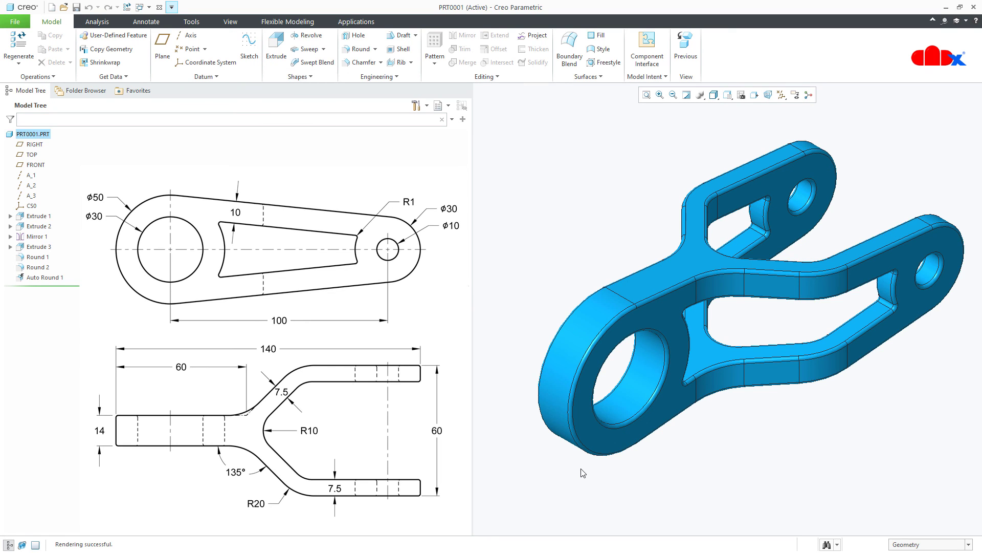